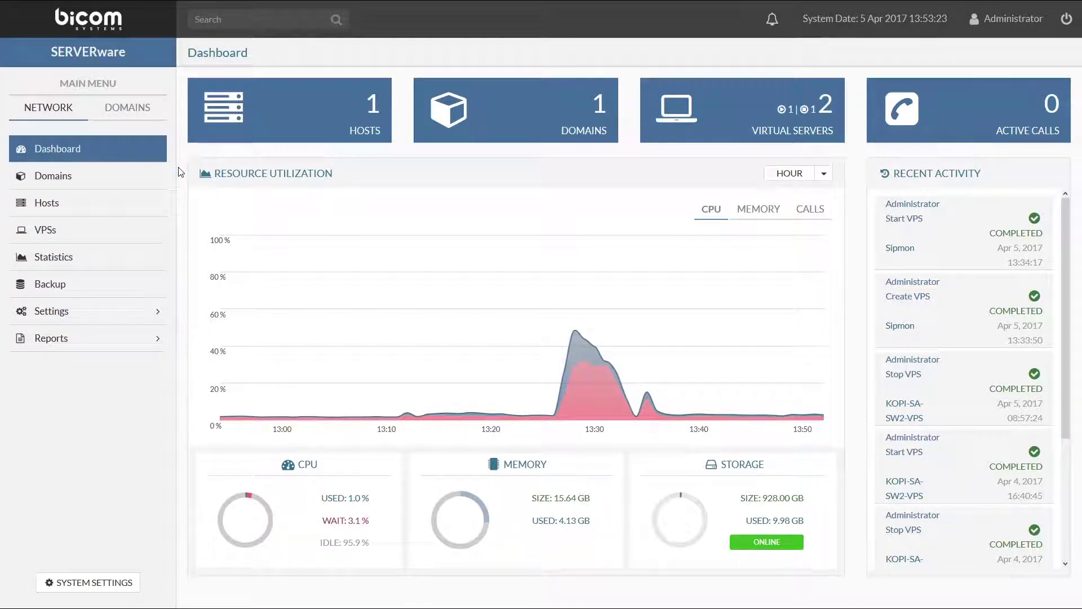
- Open the list of hosts on the network
left_click(159, 205)
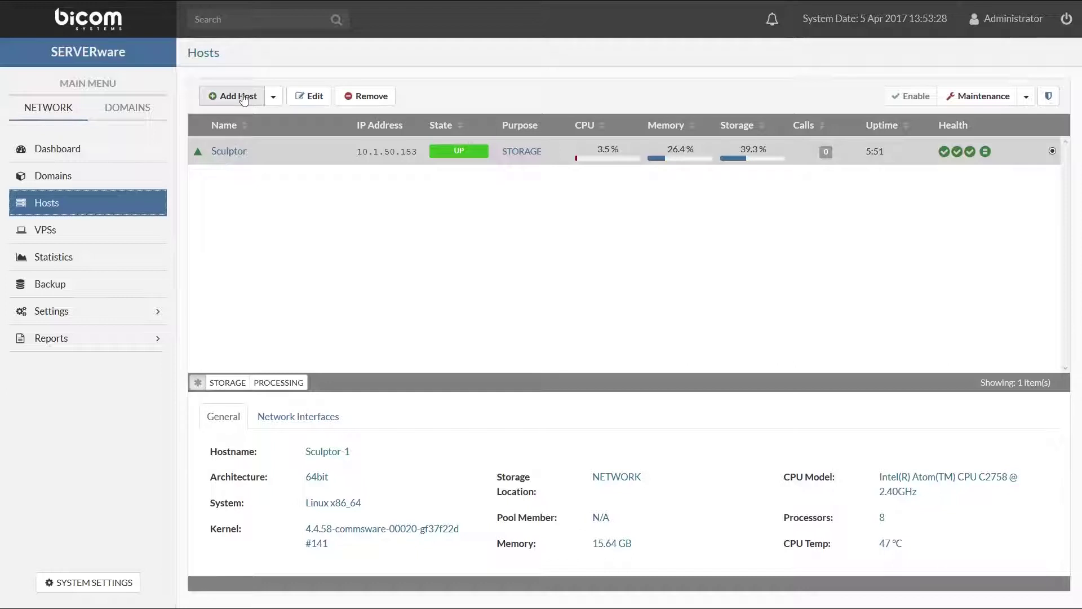
left_click(274, 101)
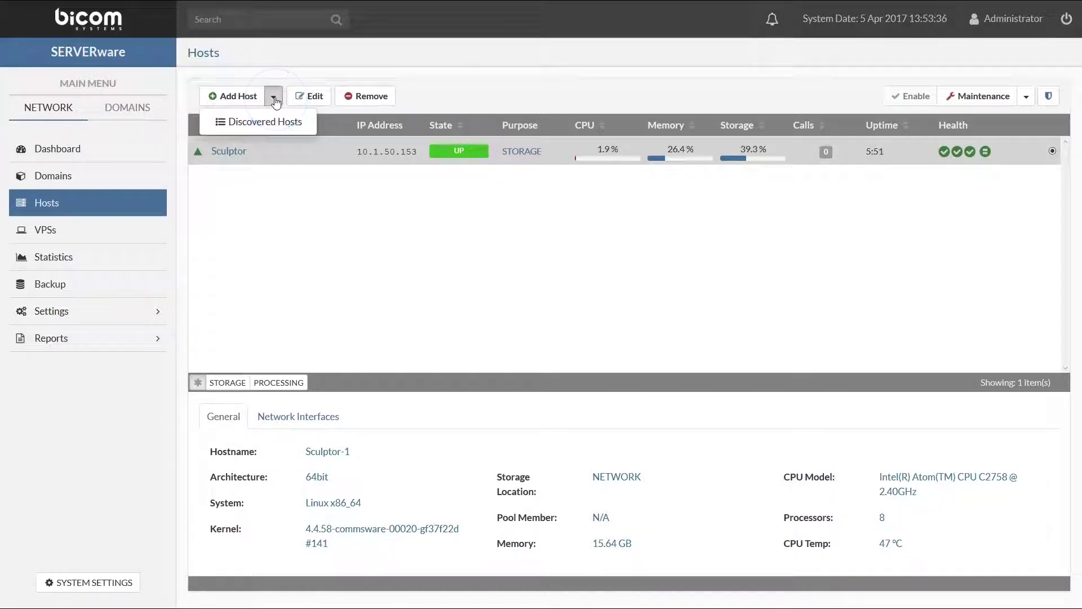
left_click(277, 122)
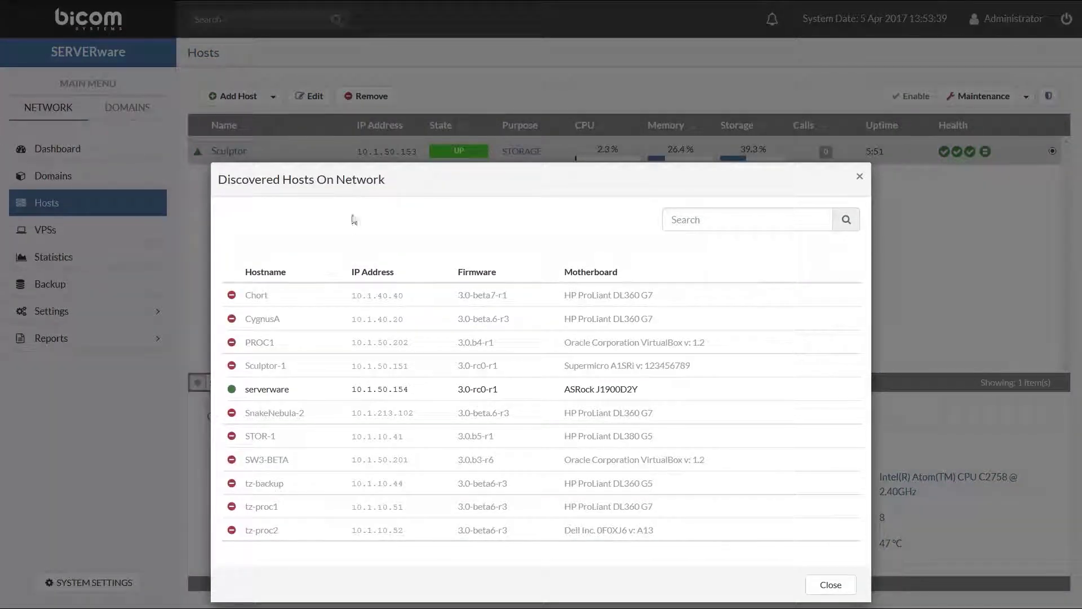
left_click(442, 388)
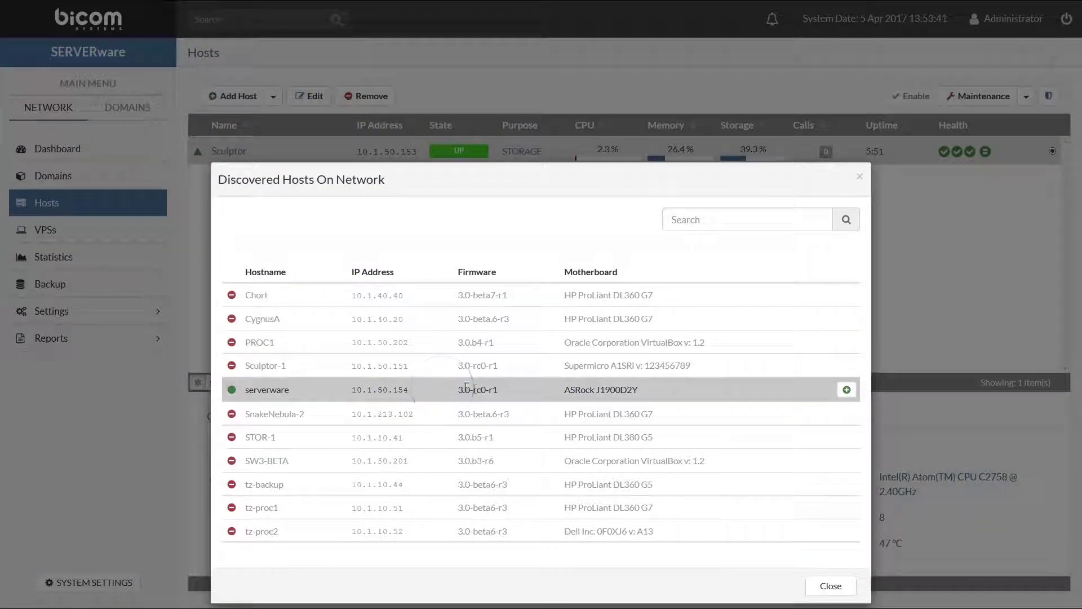
left_click(847, 390)
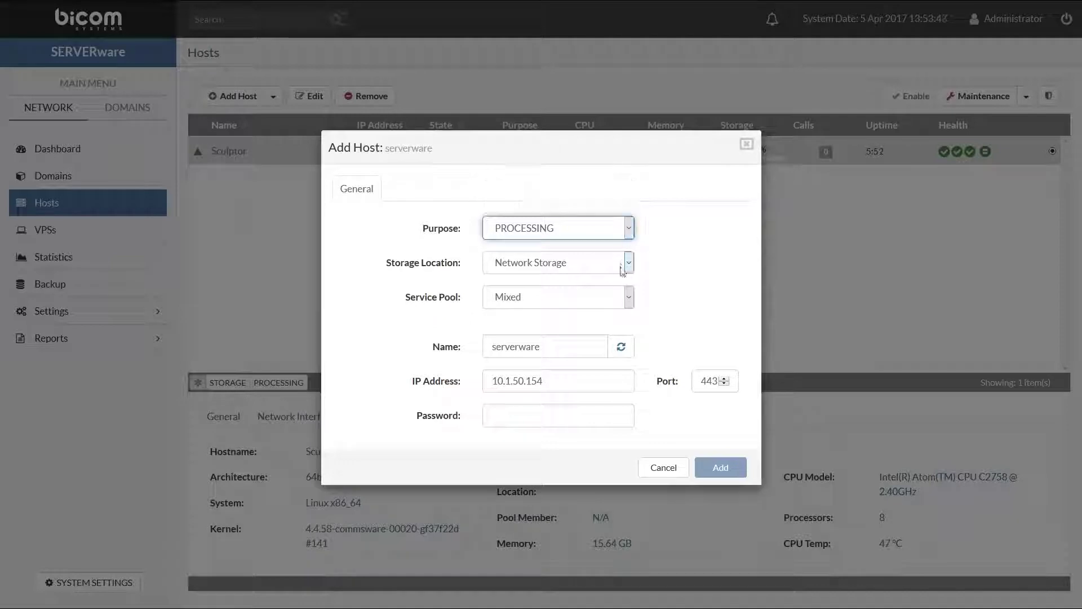
left_click(665, 467)
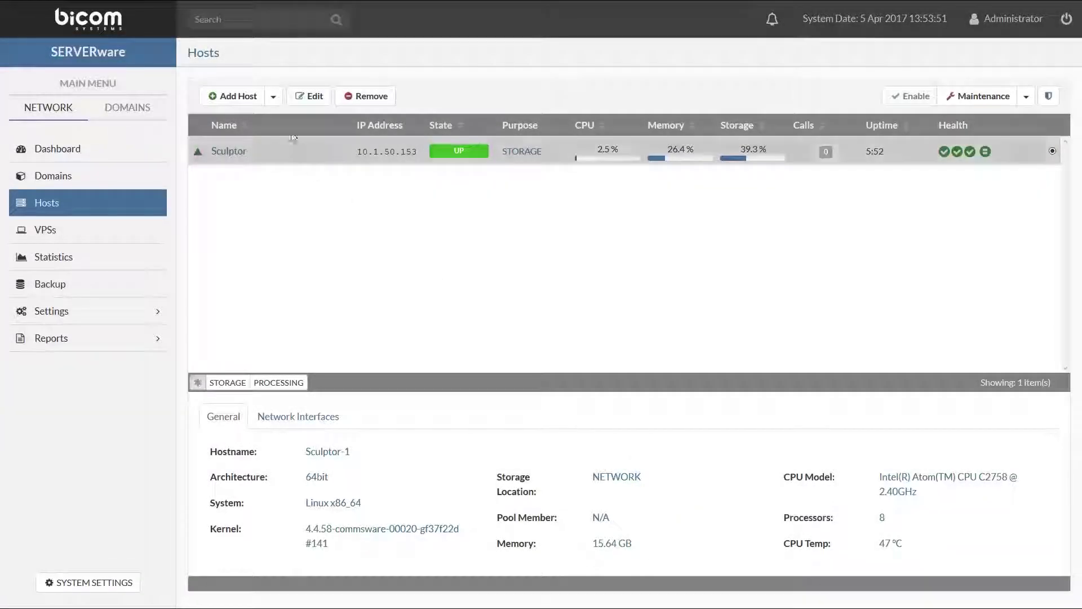
- Start adding a host manually with purpose PROCESSING, storage location Network Storage and service pool Mixed
left_click(246, 97)
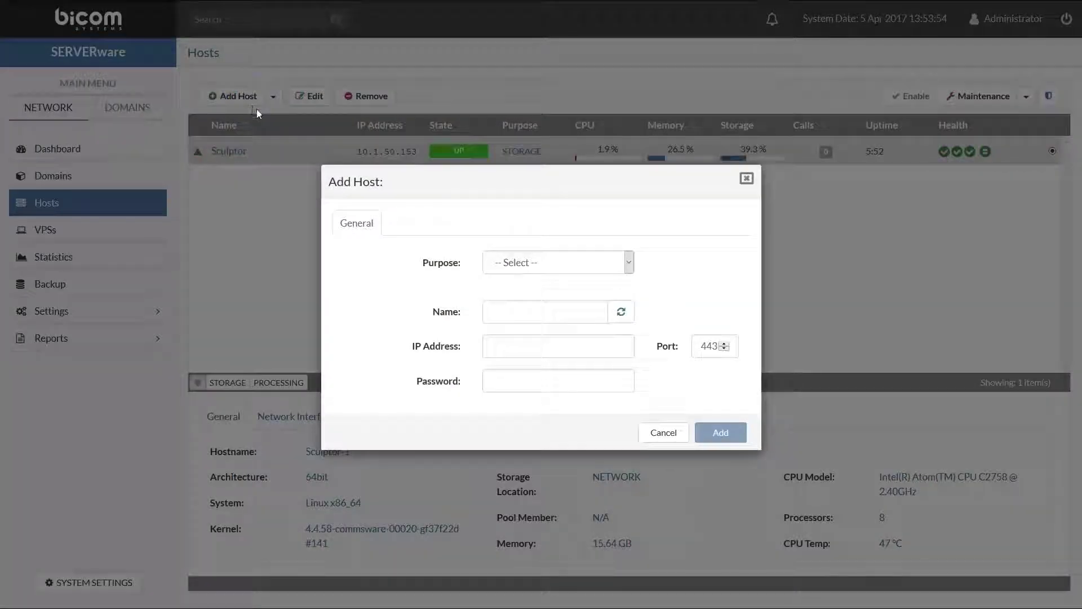
left_click(629, 263)
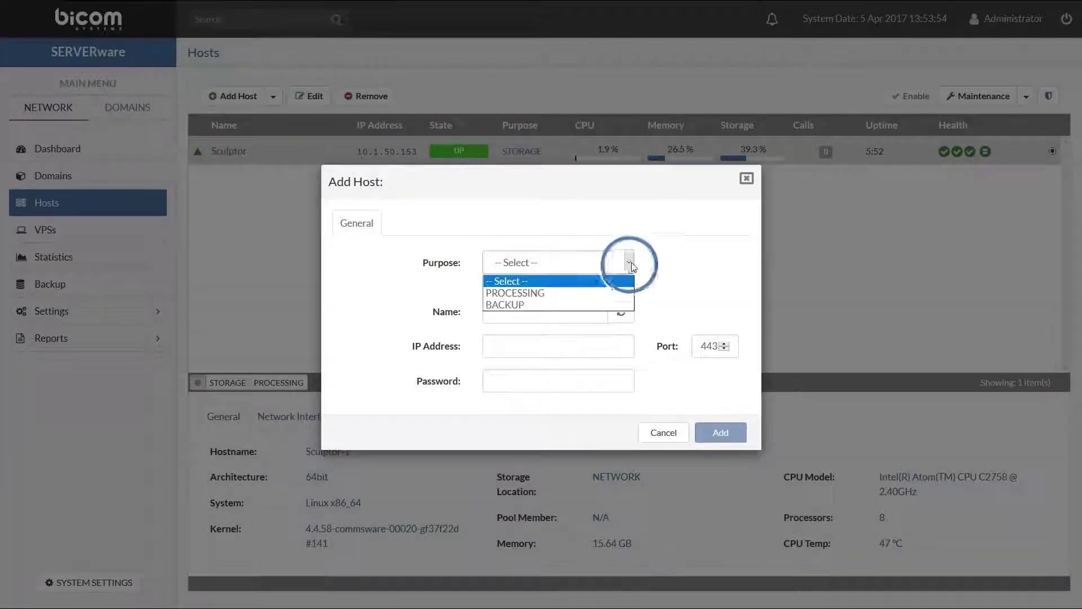
left_click(610, 294)
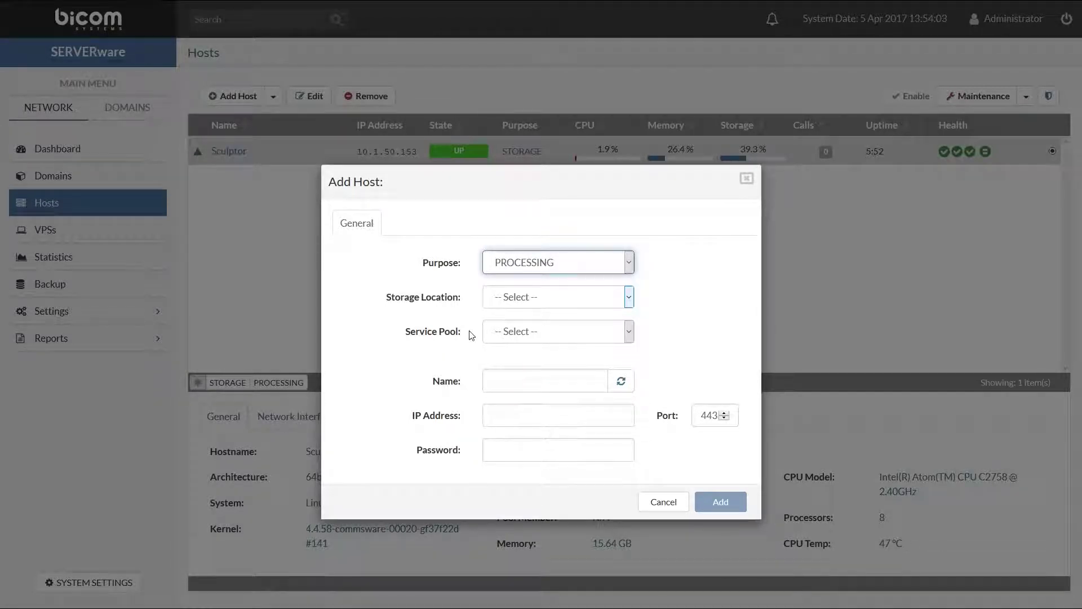
left_click(601, 303)
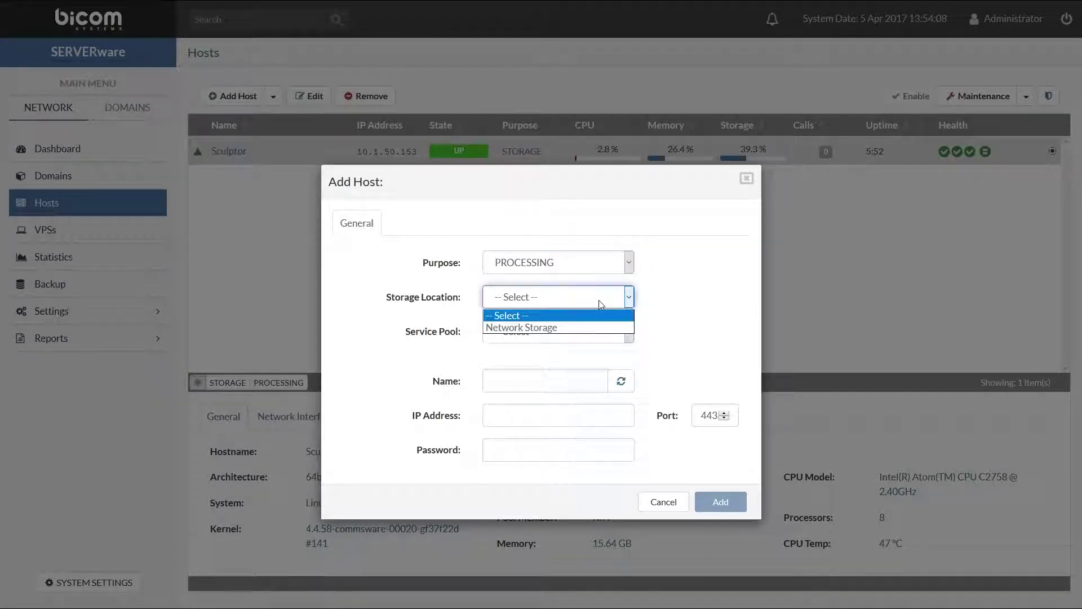
left_click(596, 328)
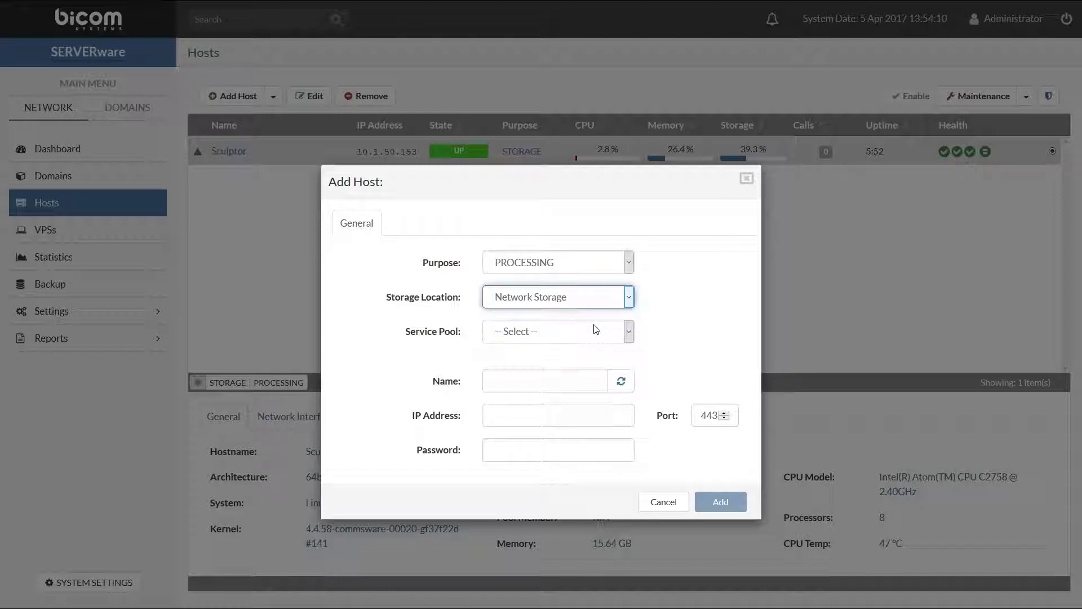
left_click(596, 330)
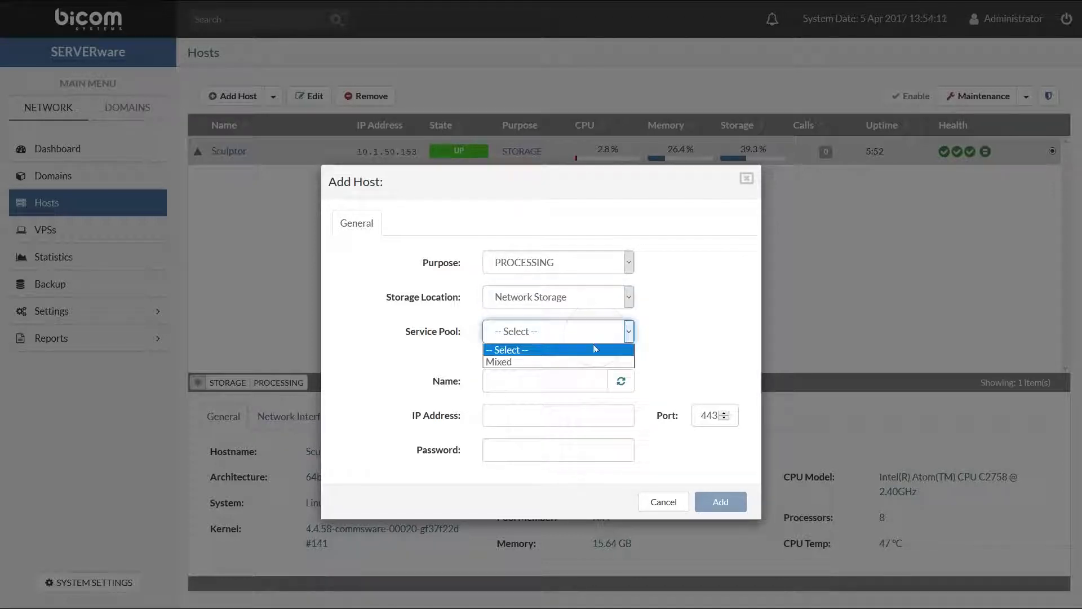
left_click(594, 361)
- Generate a name for the new host and set its IP address to 10.1.50.154
left_click(621, 383)
left_click(605, 415)
type("10.1.50.154")
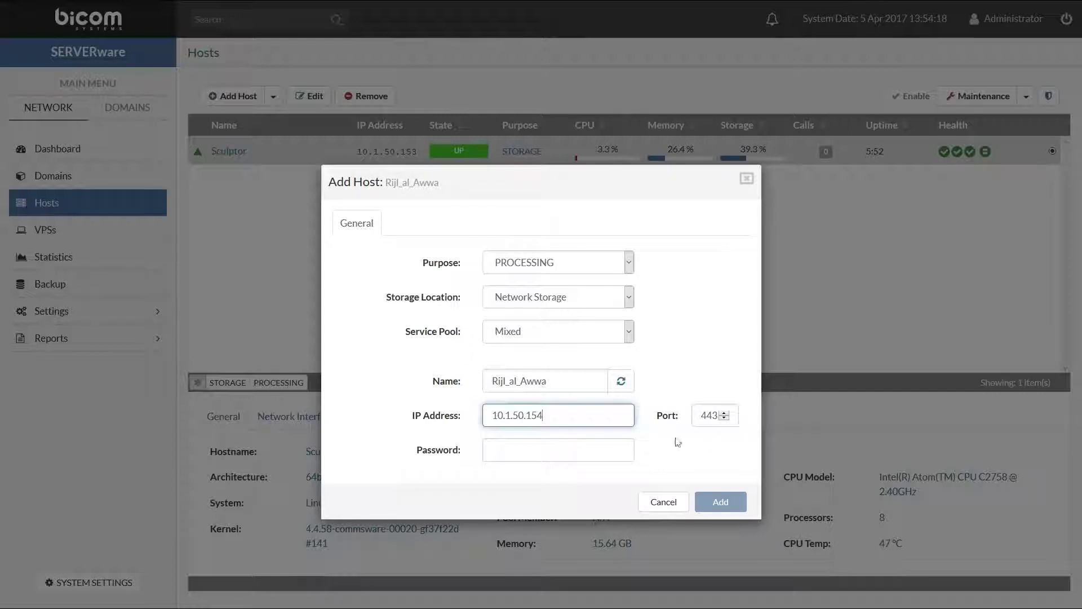
- Enter the host's current root password, enter and confirm a new password, and add the host
left_click(616, 451)
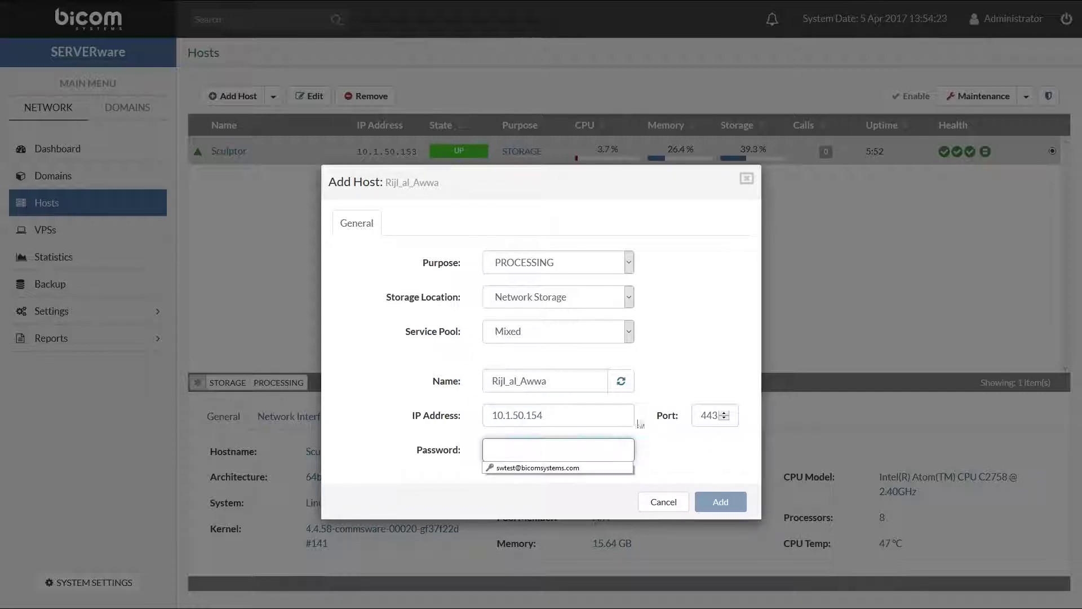
type("********")
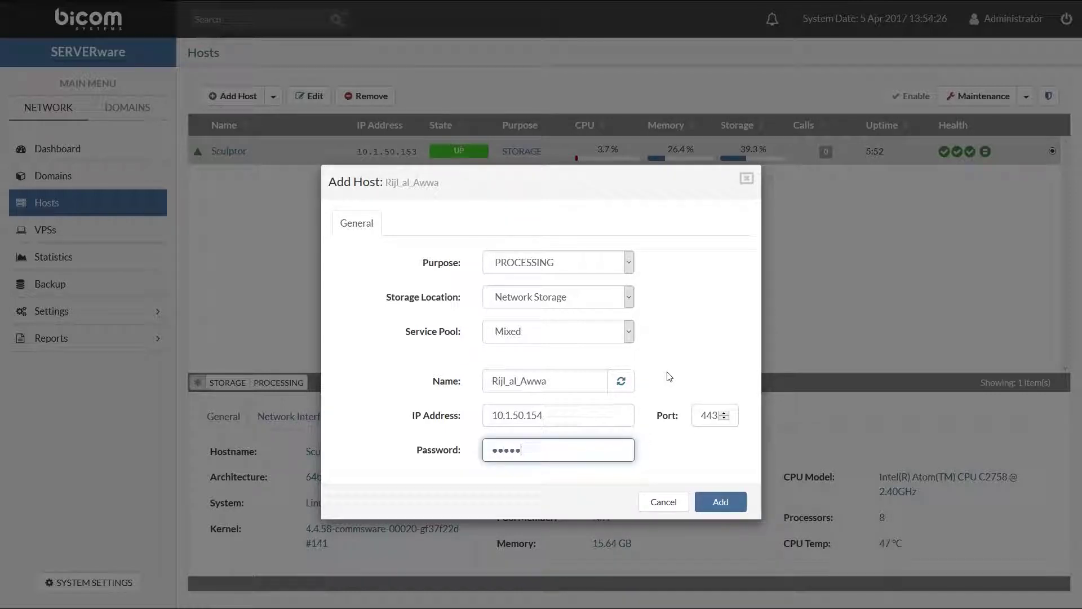
type("**")
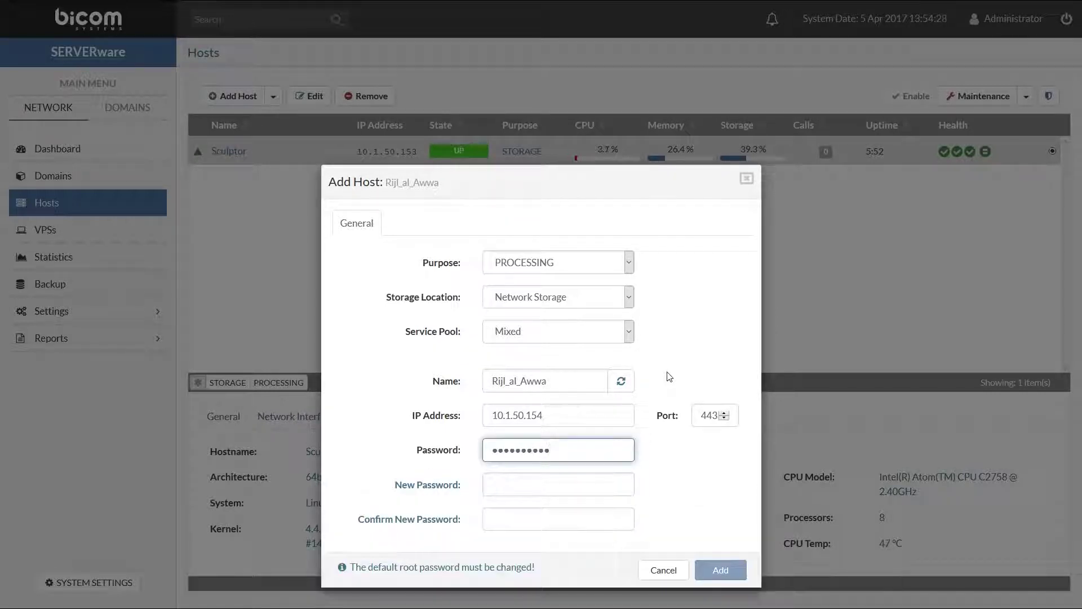
left_click(573, 488)
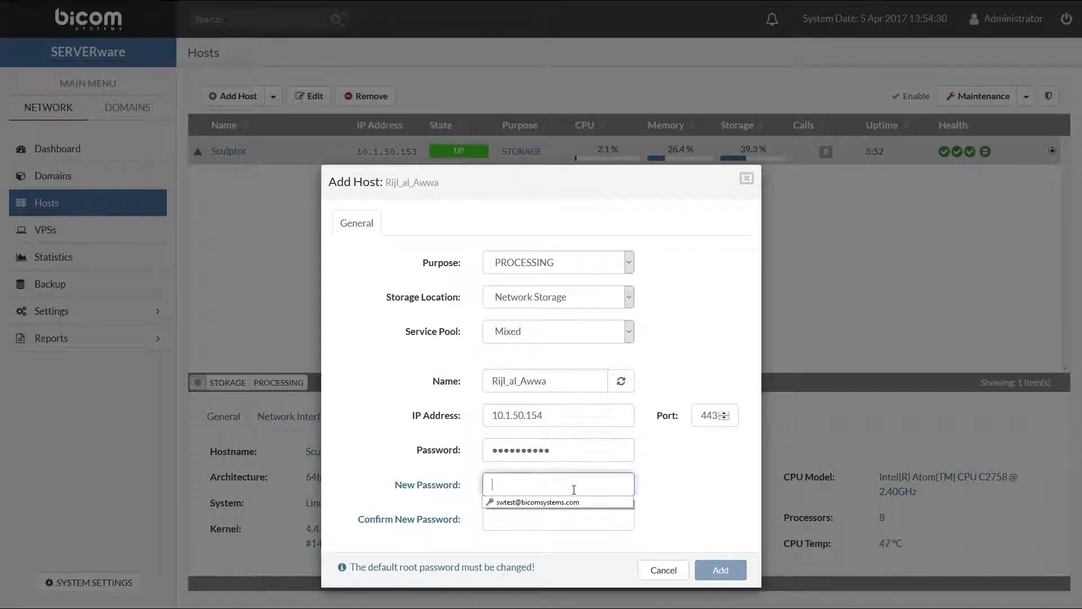
type("*******")
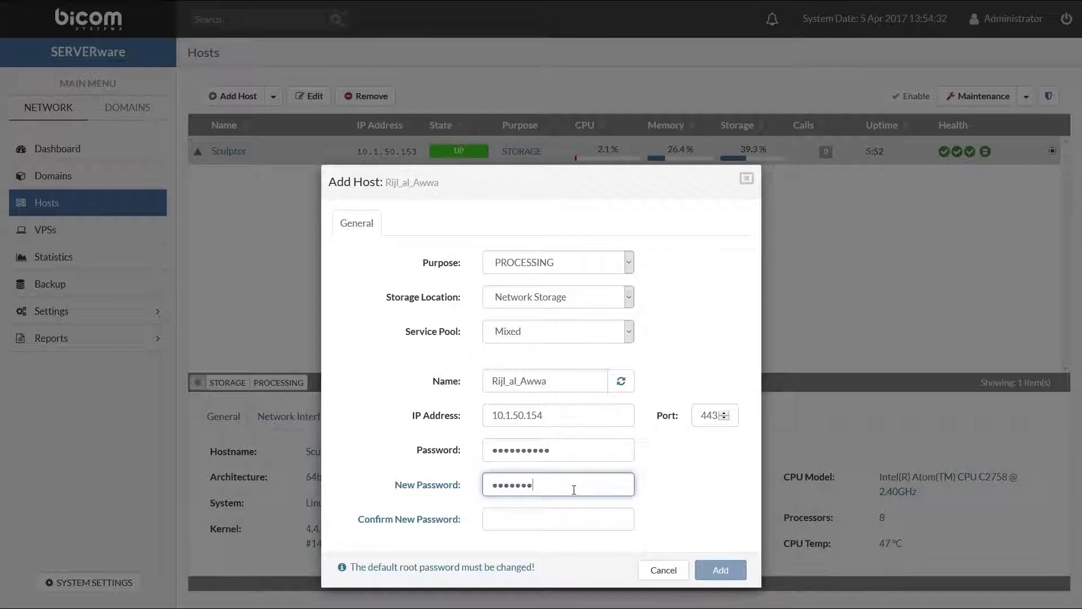
left_click(575, 516)
type("****")
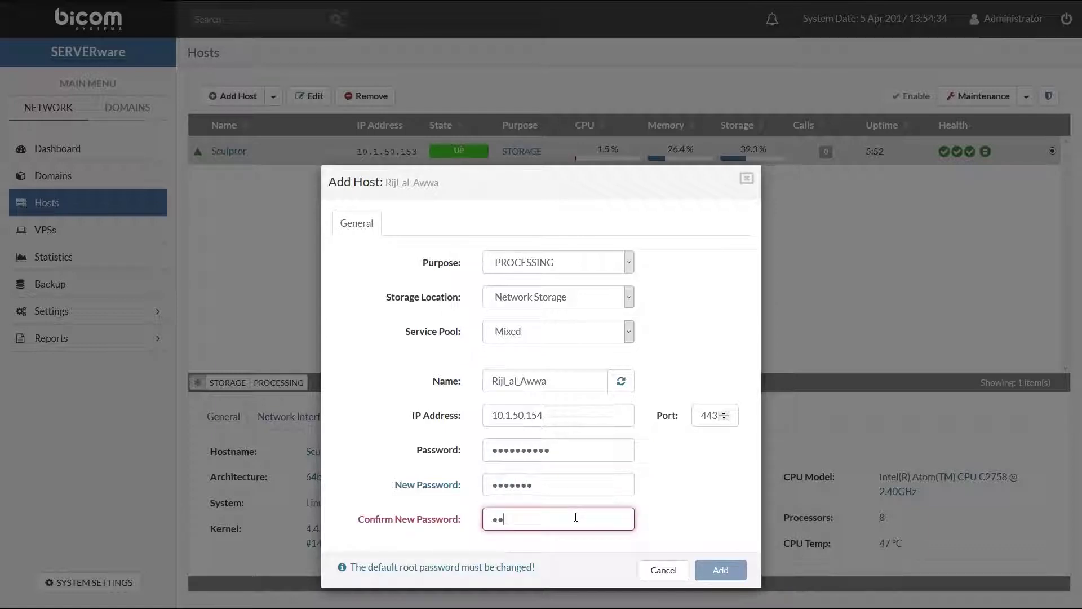
type("***")
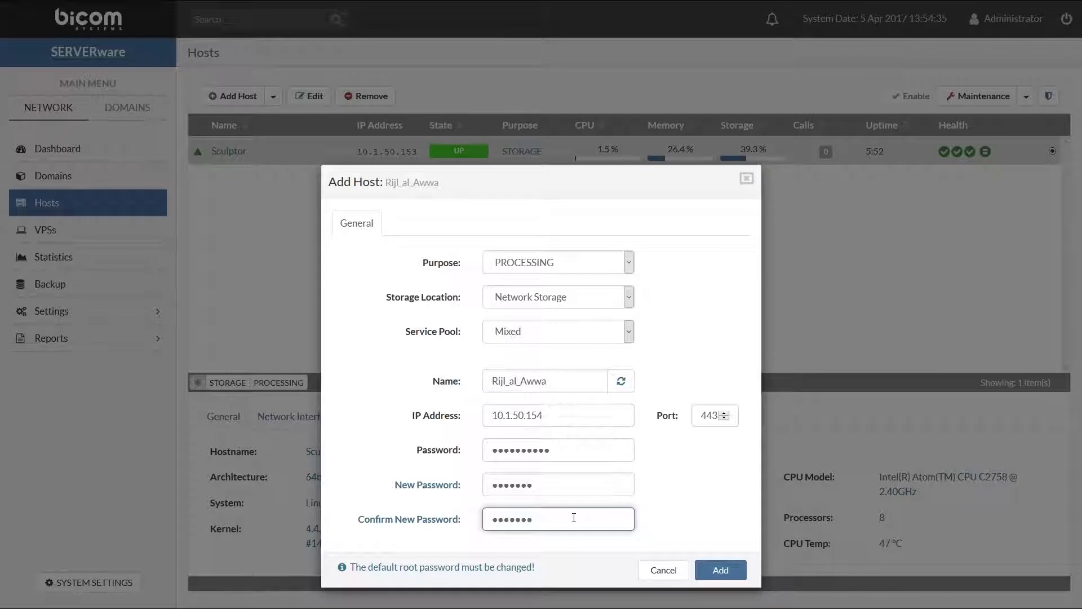
left_click(720, 570)
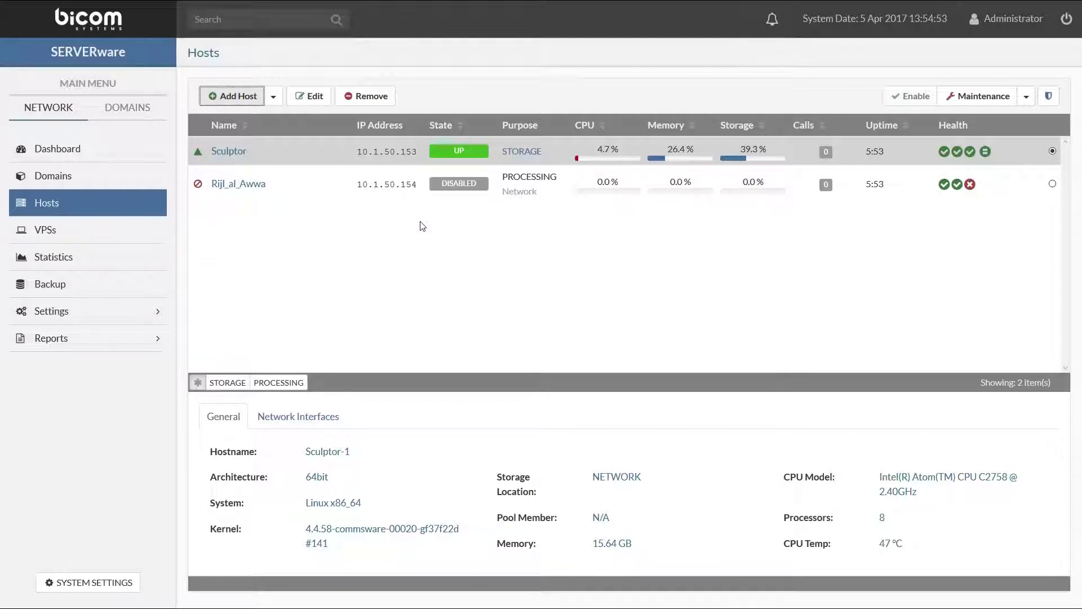
- Enable the newly added processing host Rijl_al_Awwa and confirm
left_click(335, 188)
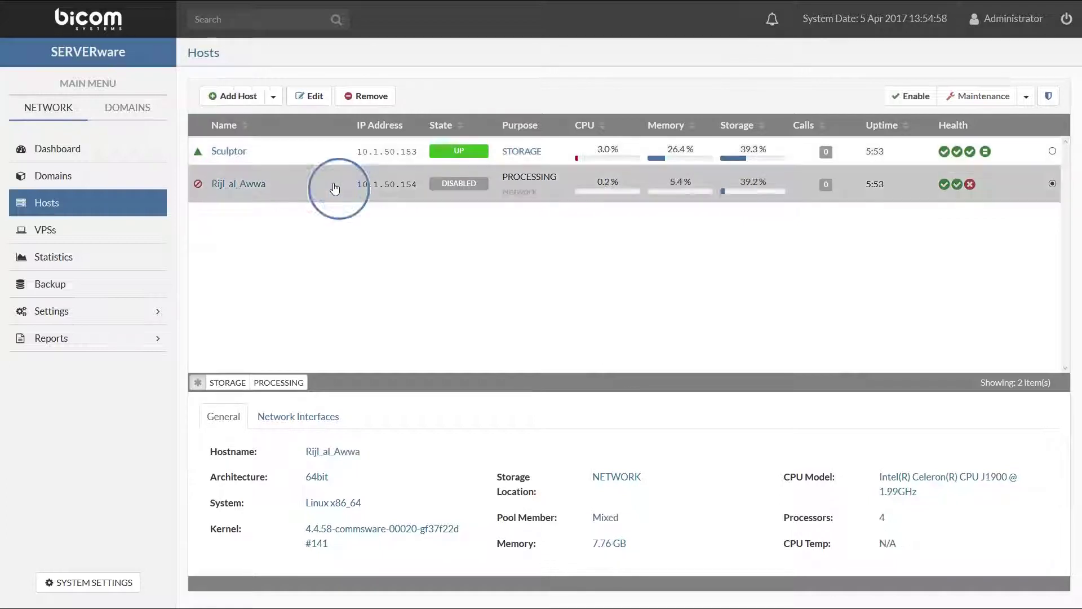
left_click(919, 97)
left_click(673, 346)
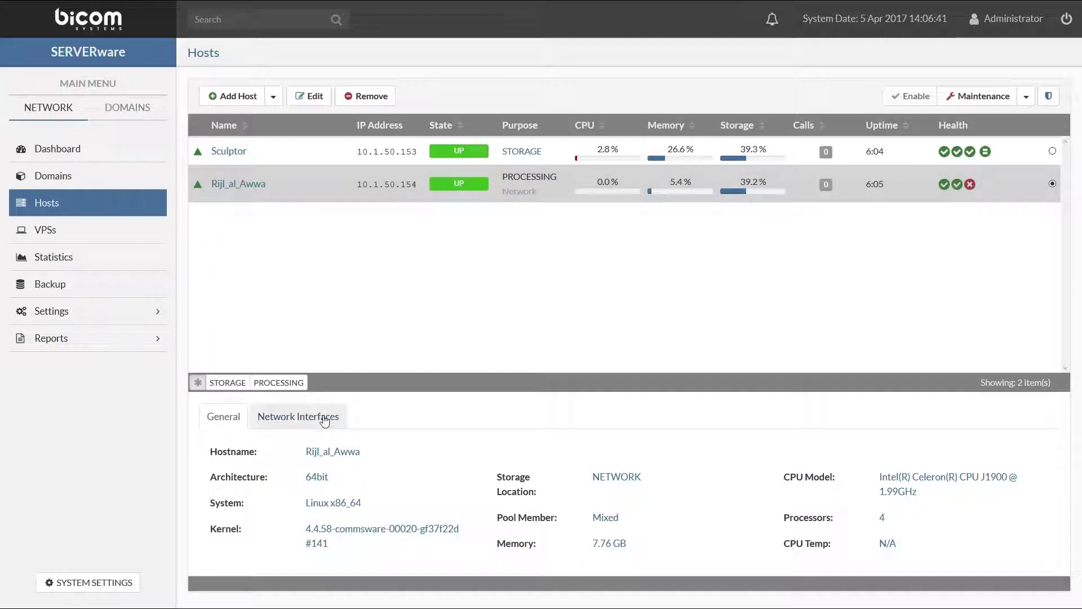
- Show the network interfaces of host Rijl_al_Awwa and put the host into maintenance
left_click(325, 419)
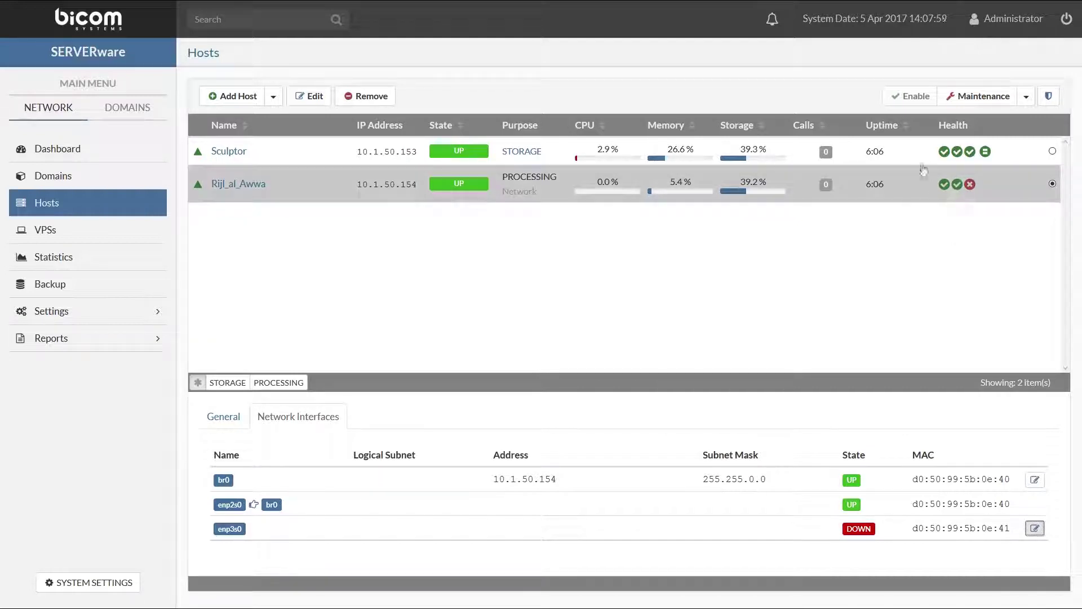
left_click(953, 97)
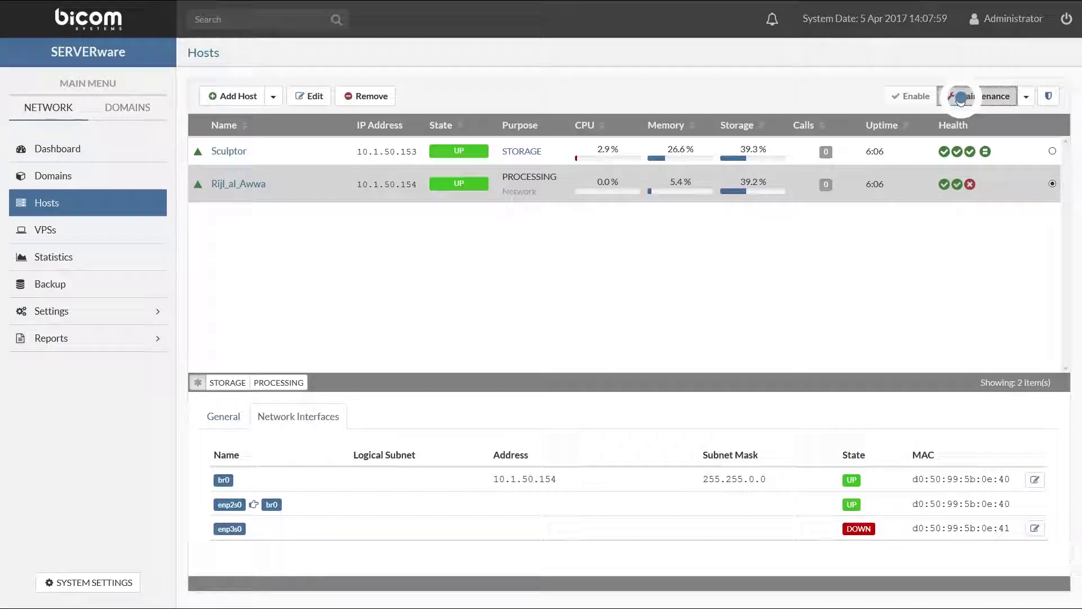
left_click(653, 364)
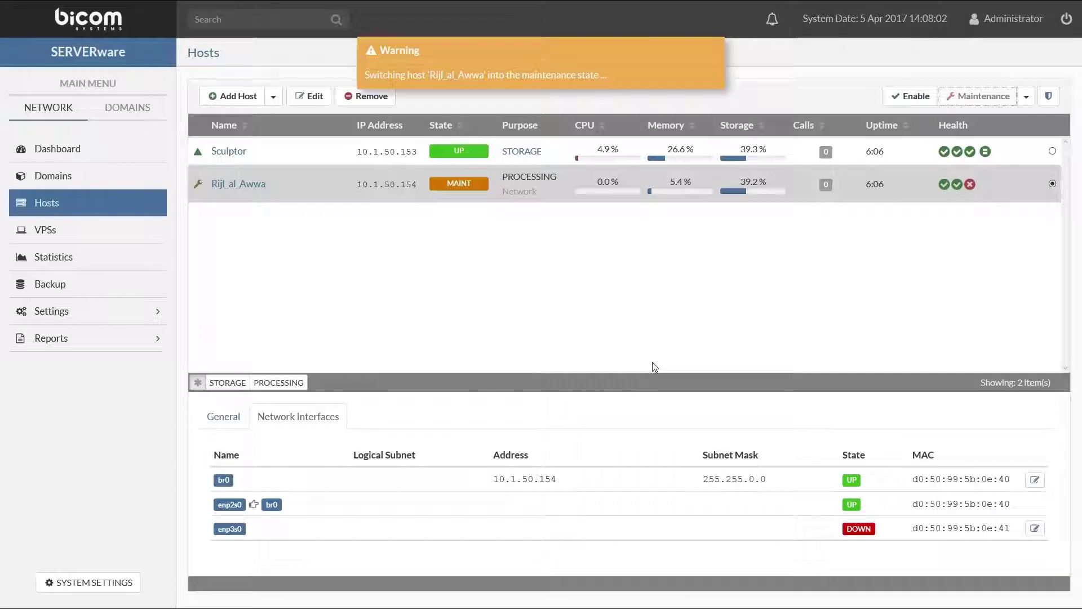
- Assign Rijl_al_Awwa's enp3s0 interface to logical subnet SAN - 192.168.50.0/24 with IP address 192.168.50.154 and save it
left_click(332, 418)
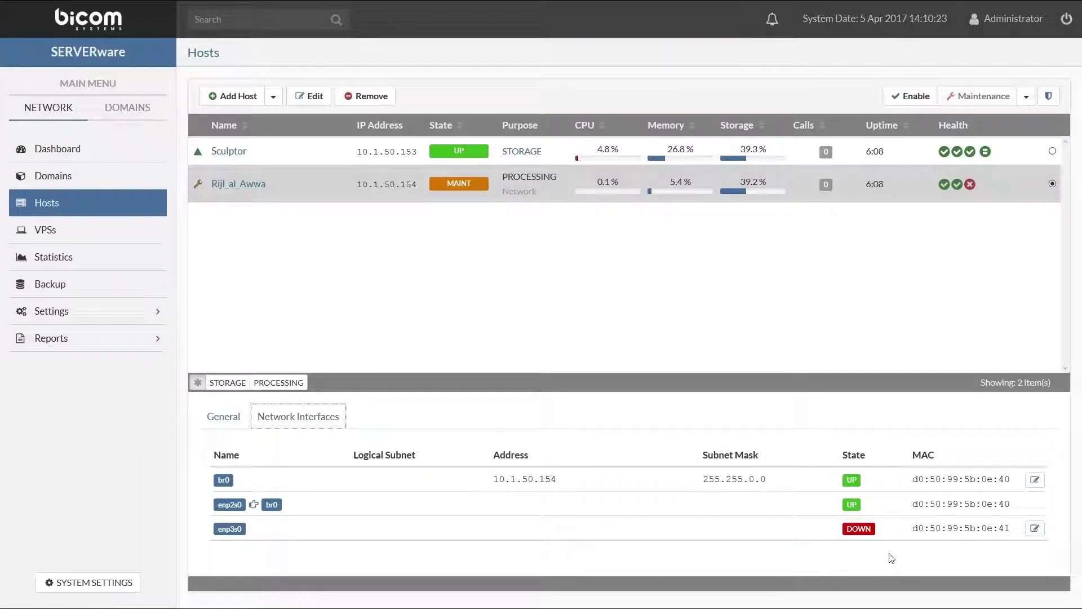
left_click(1035, 529)
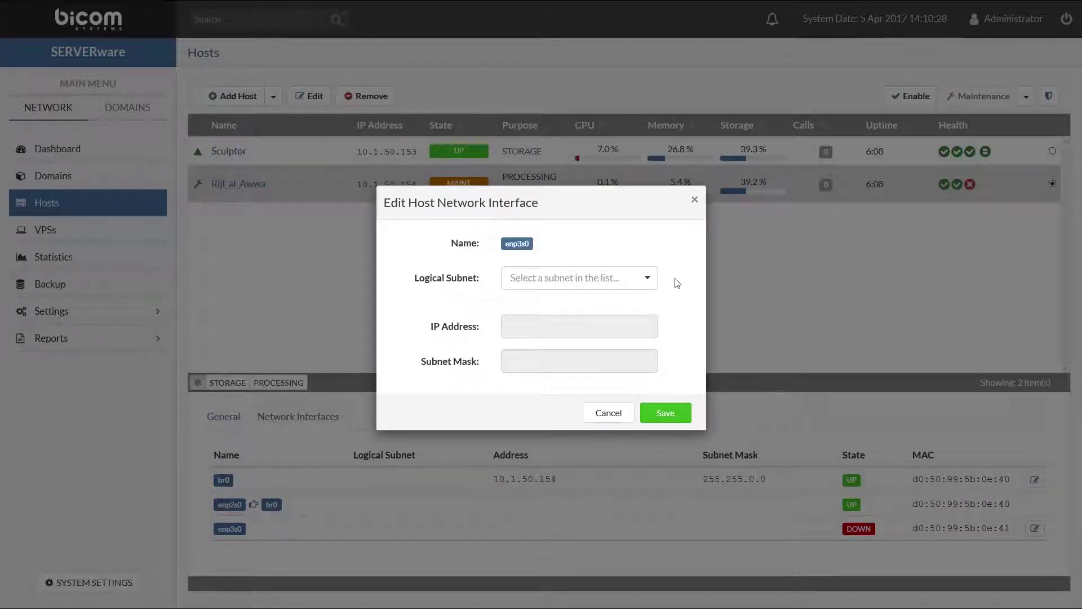
left_click(652, 278)
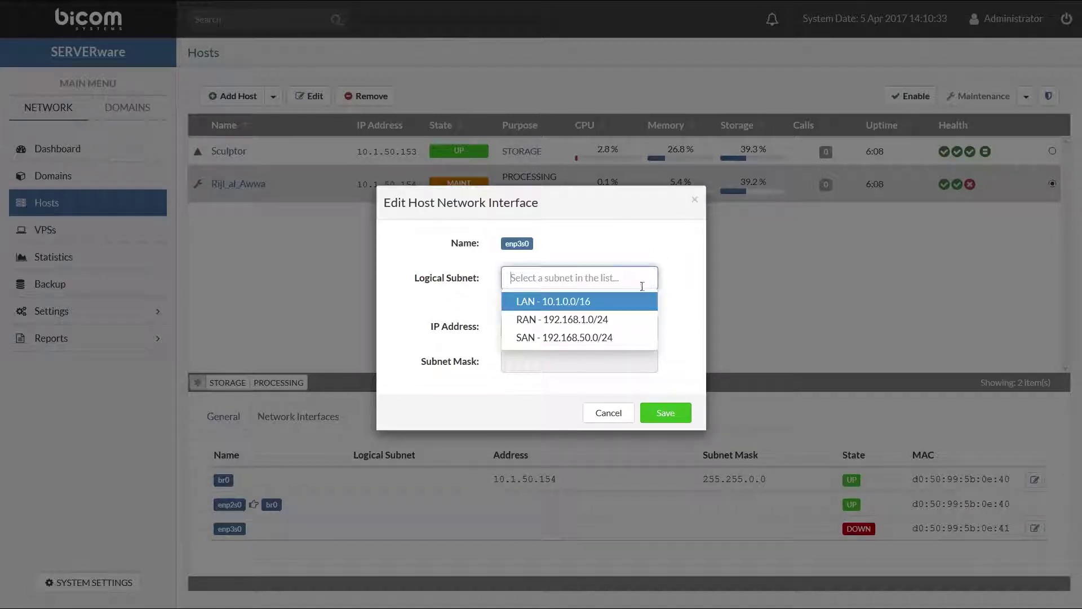
left_click(622, 337)
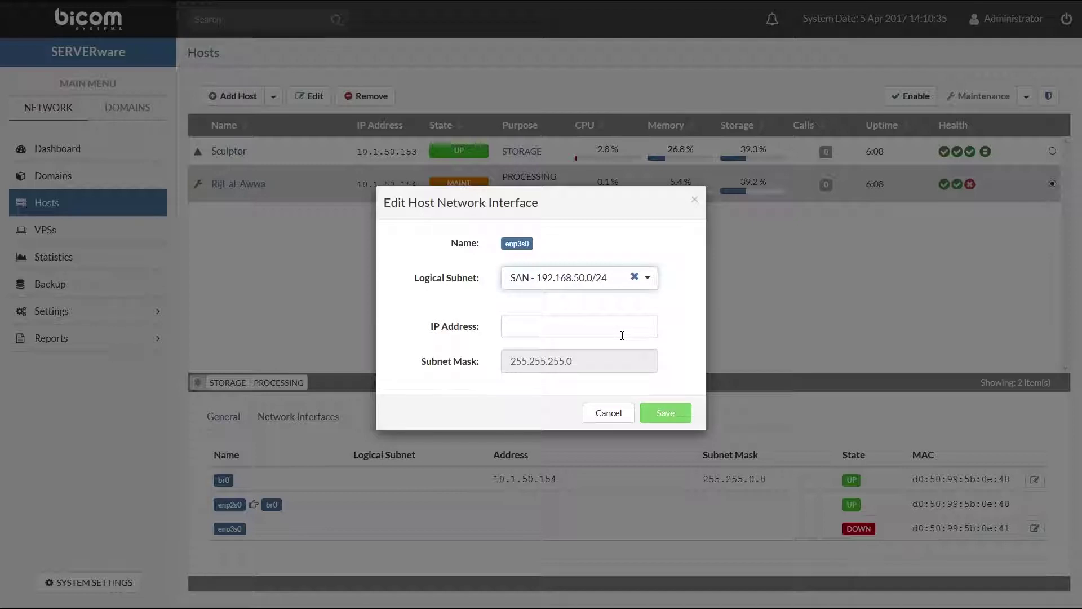
left_click(511, 323)
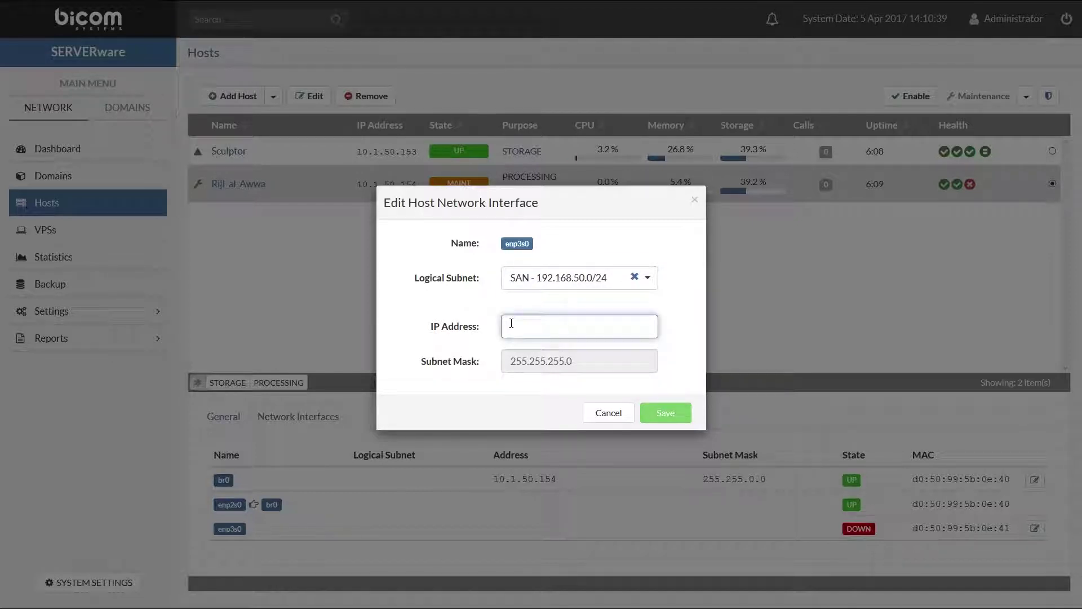
type("192.168.50.154")
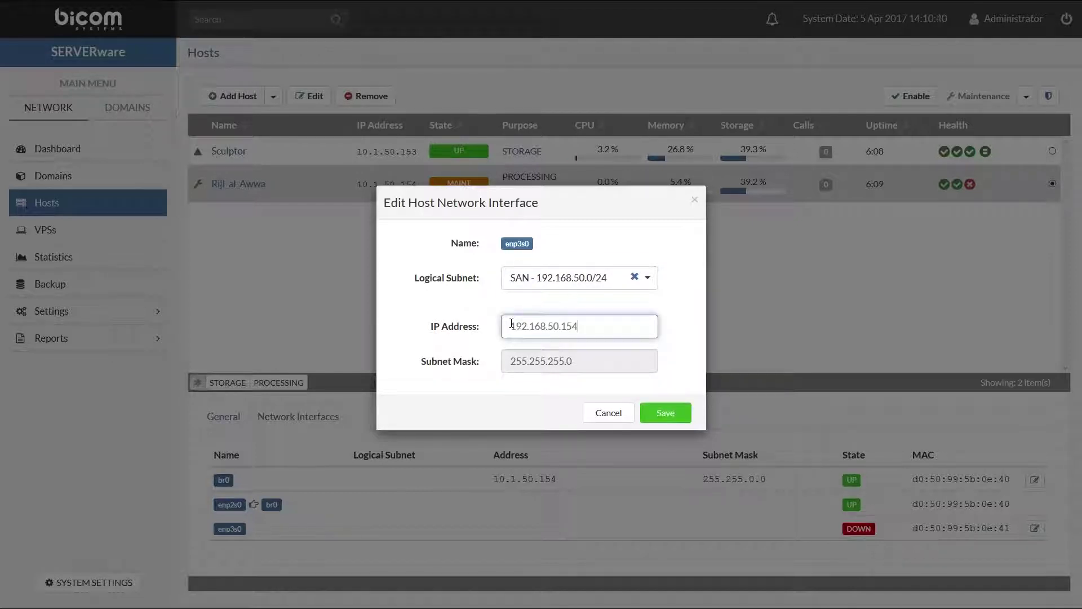
left_click(670, 416)
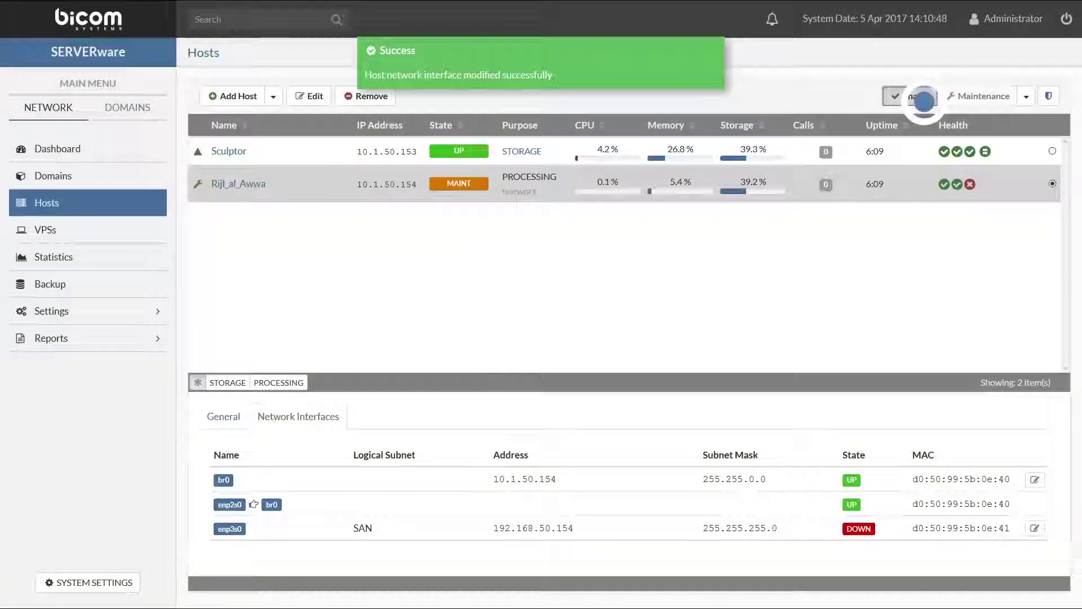
- Take host Rijl_al_Awwa out of maintenance by enabling it again and confirming
left_click(919, 96)
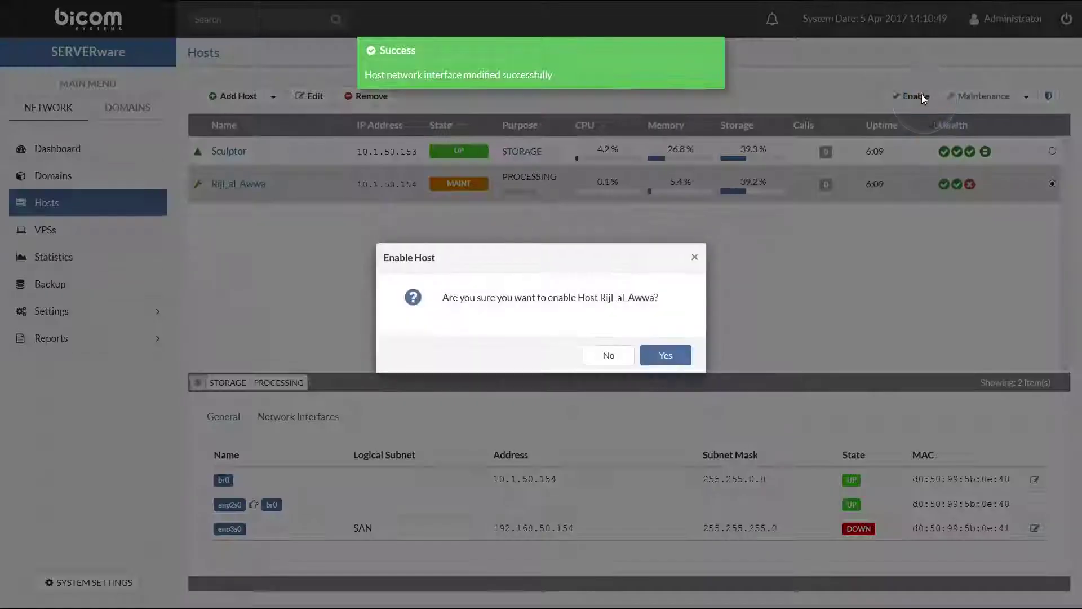
left_click(670, 356)
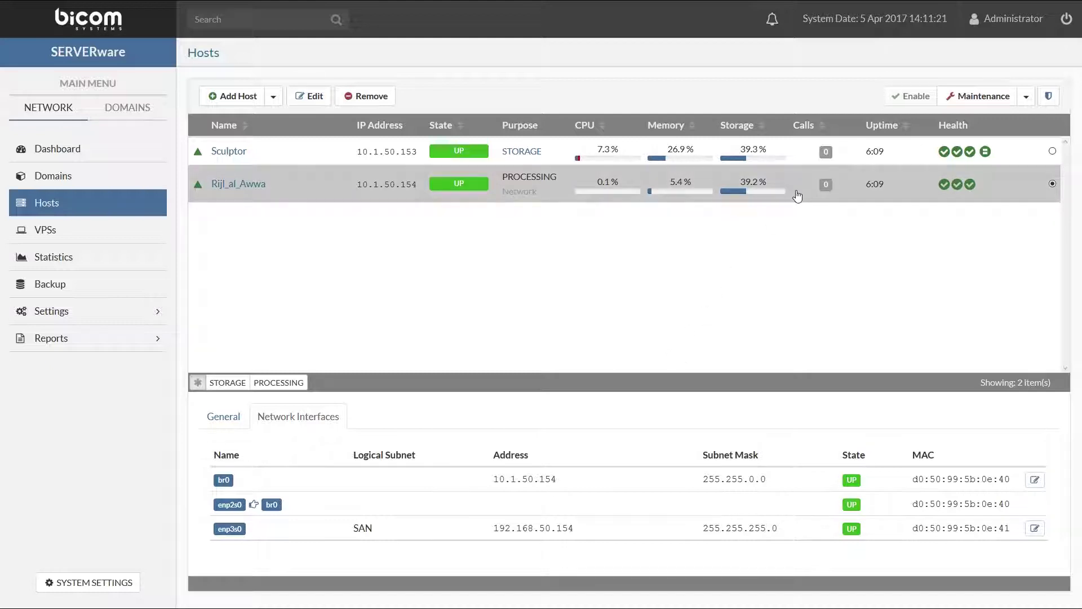
- Switch host Rijl_al_Awwa into the maintenance state and enable it again, confirming both changes
left_click(983, 96)
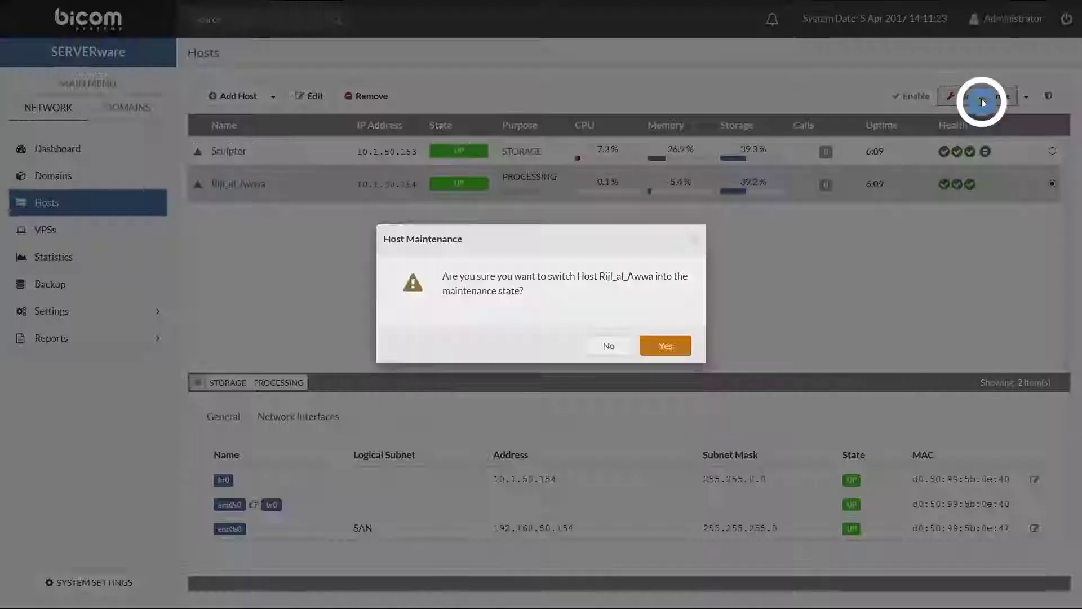
left_click(661, 360)
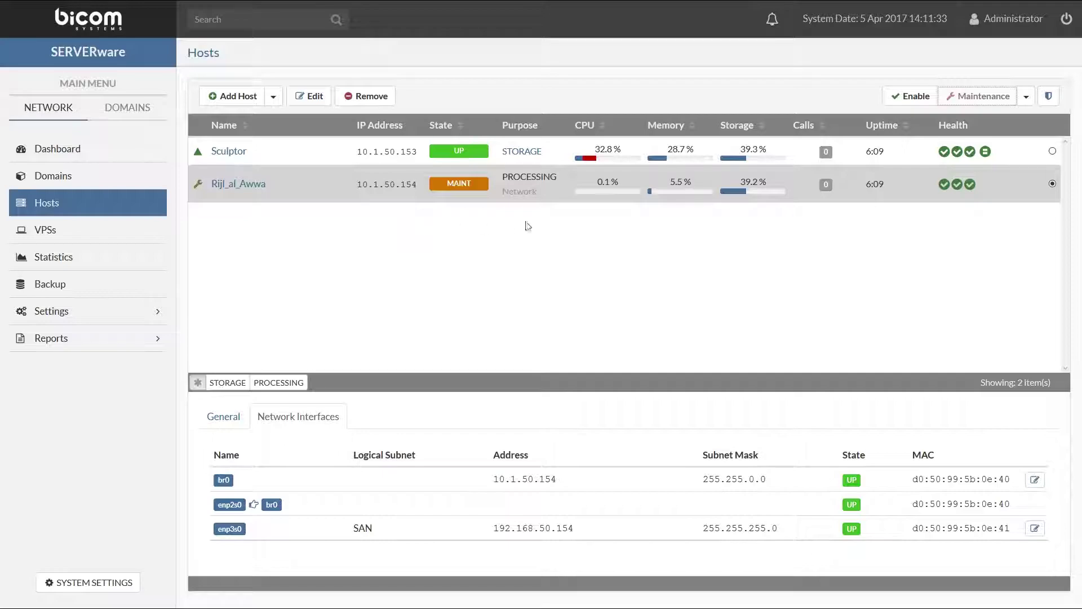
left_click(901, 99)
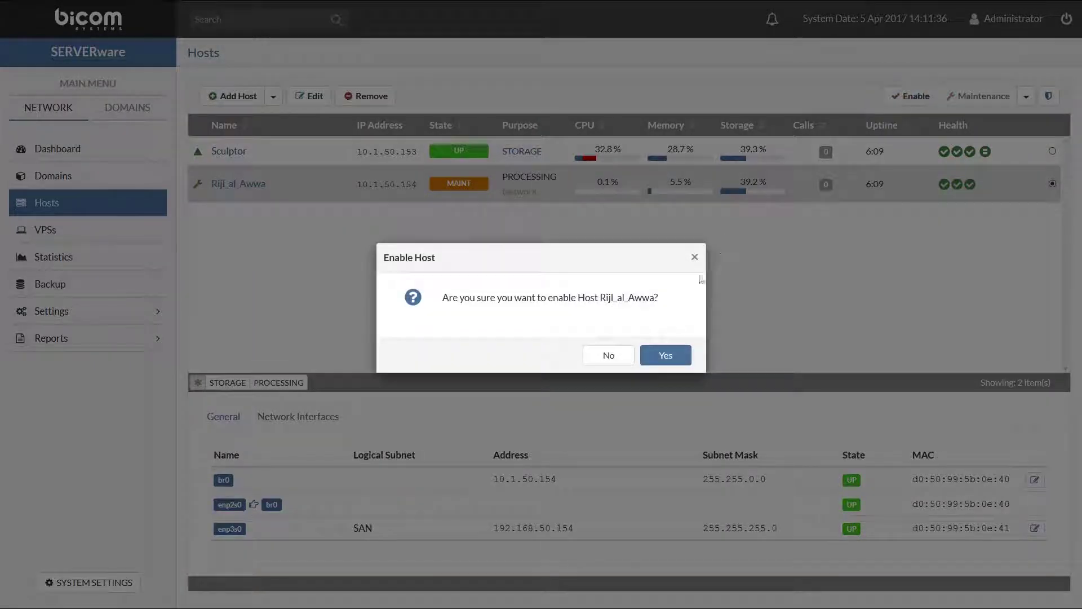
left_click(666, 354)
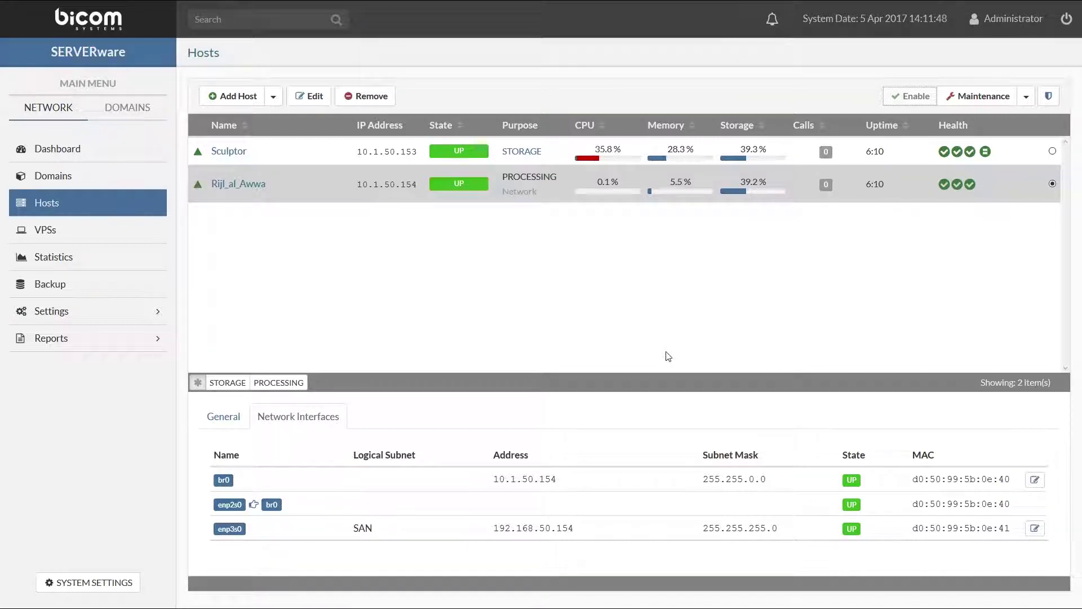
- Generate a new random name for host Rijl_al_Awwa and save the edited host
left_click(319, 98)
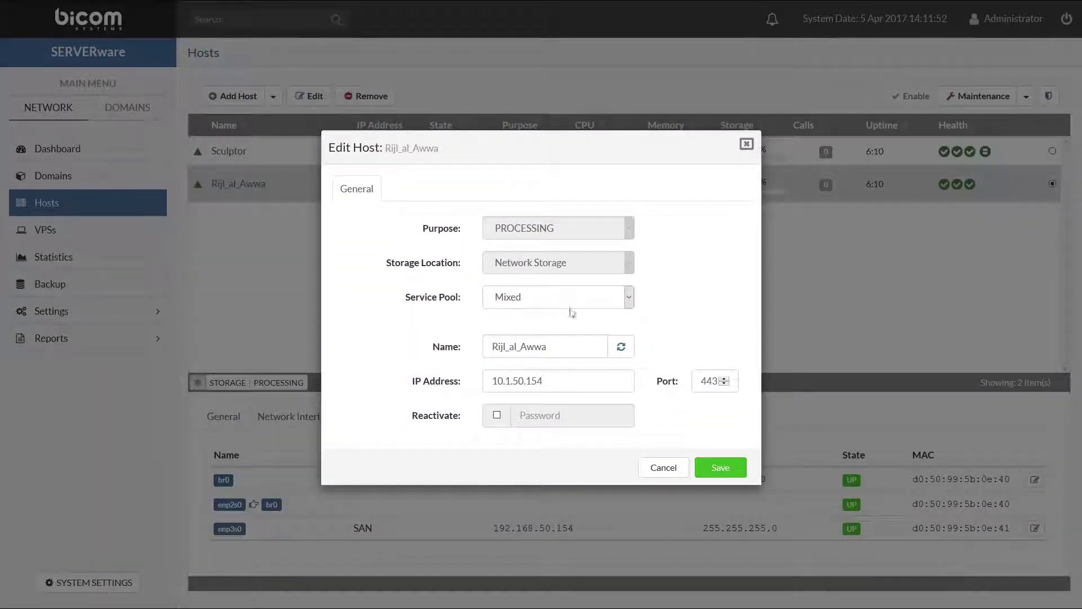
left_click(621, 346)
left_click(714, 464)
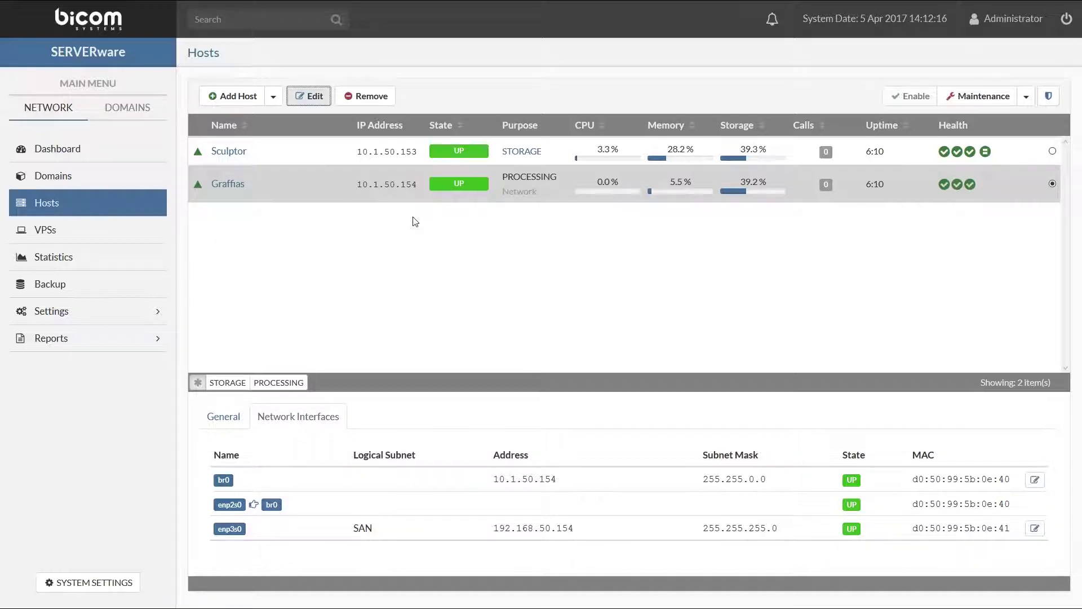
- Remove the processing host Graffias from the network and confirm the removal
left_click(365, 100)
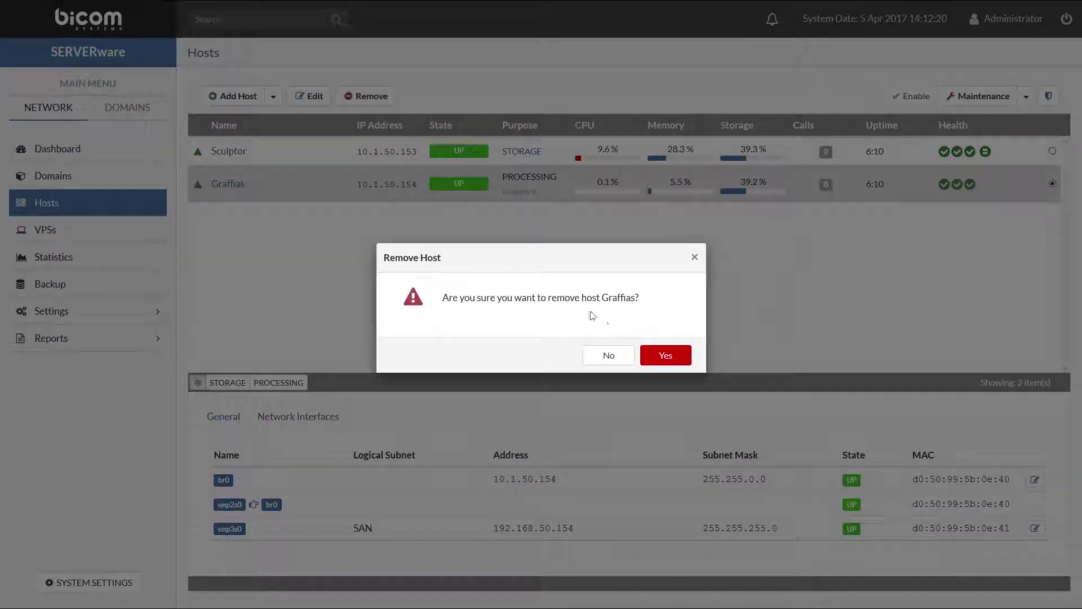
left_click(665, 356)
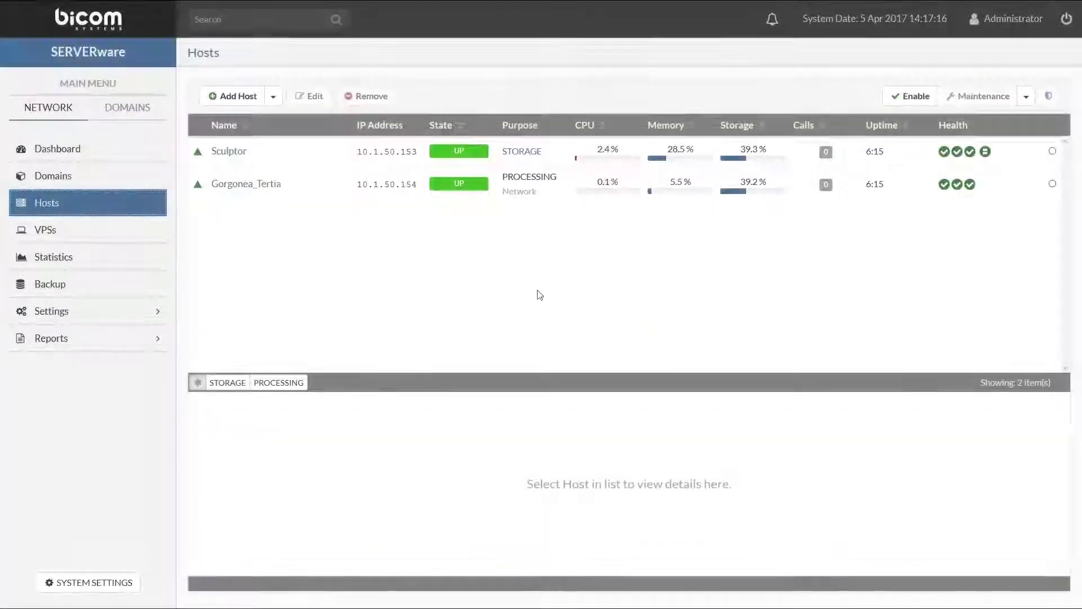
- Update the SERVERware Connector software package to 1.0.0-rc.0-dev in the system settings and confirm
left_click(107, 581)
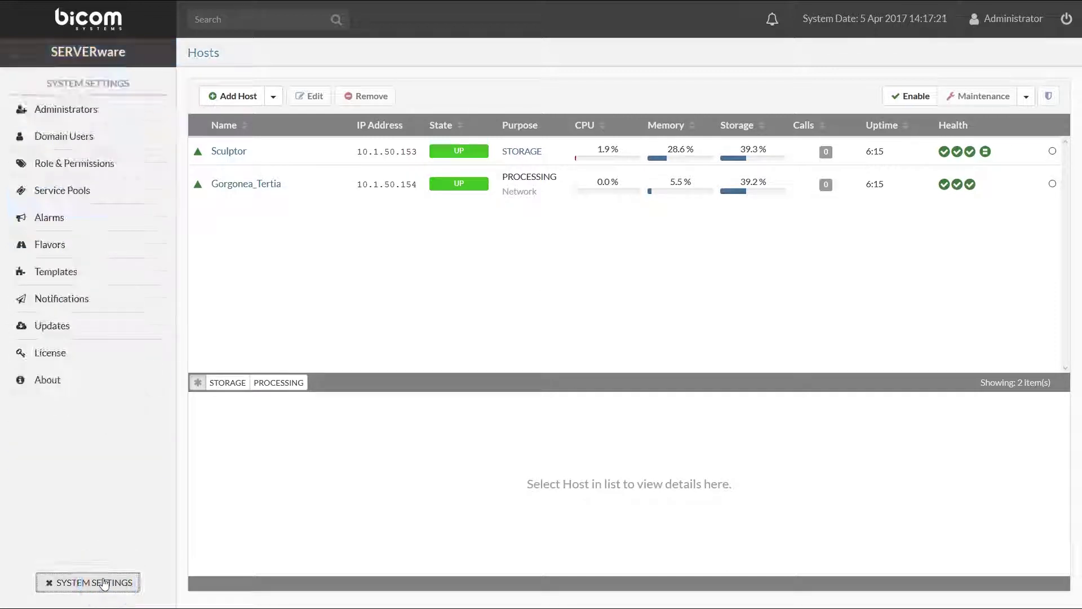
left_click(96, 327)
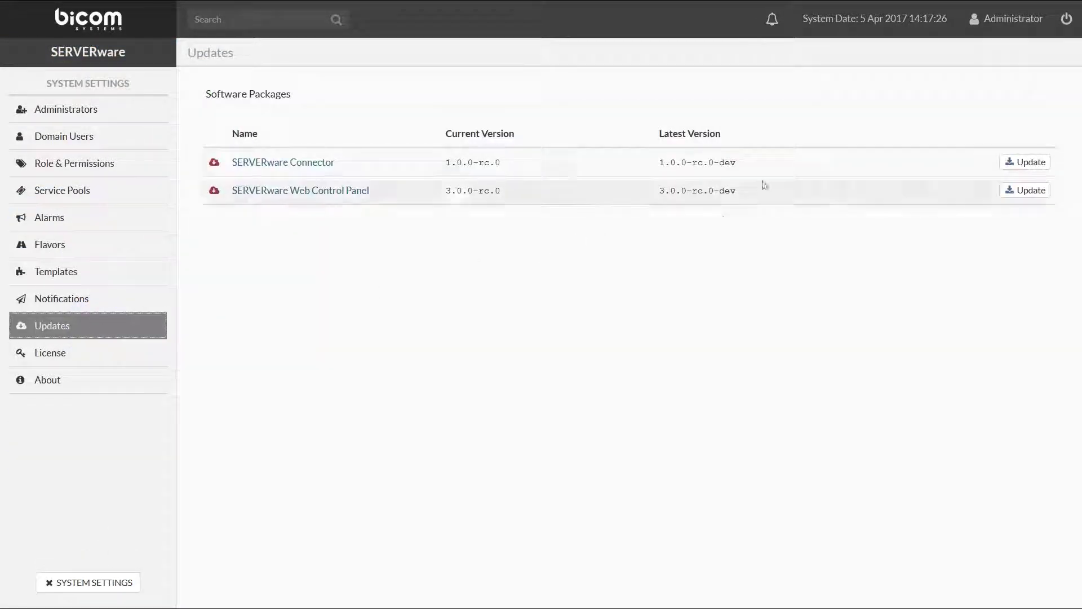
left_click(1010, 161)
left_click(663, 399)
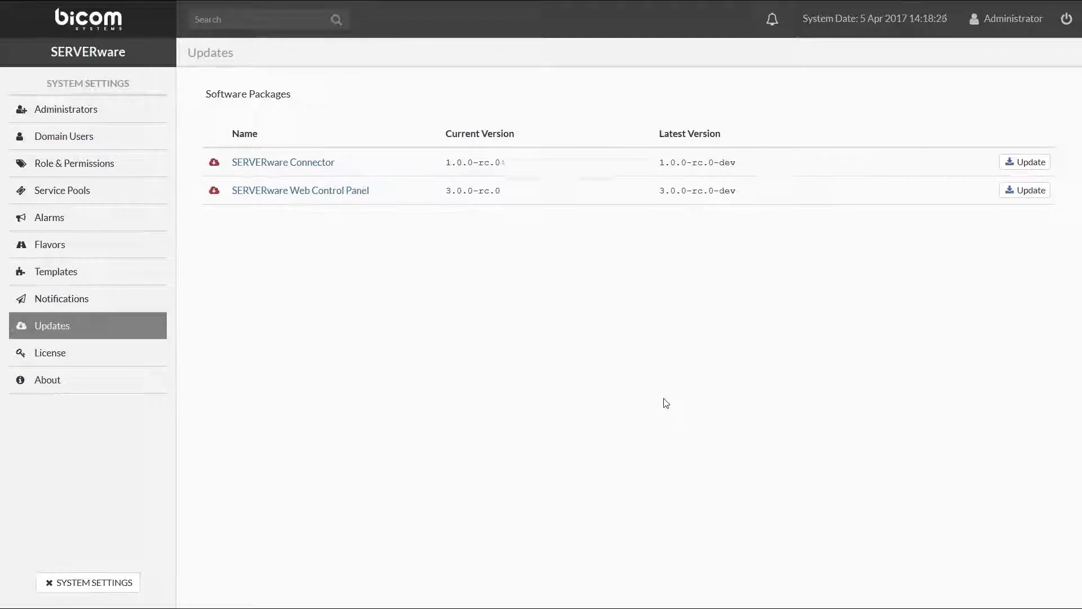
- Return to the network's host list, switch storage host Sculptor into the maintenance state and confirm
left_click(81, 584)
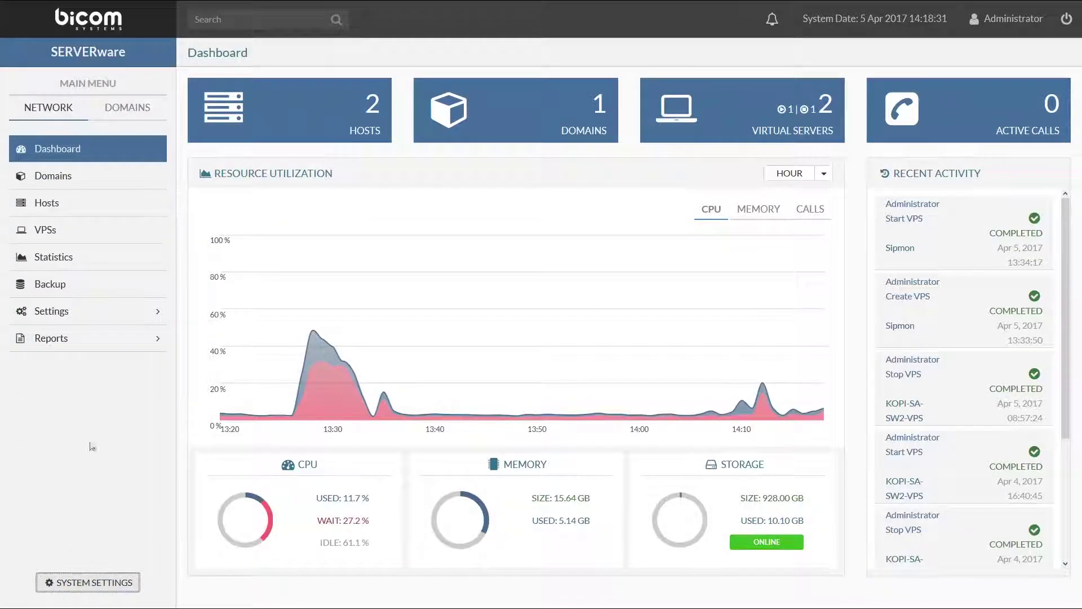
left_click(91, 205)
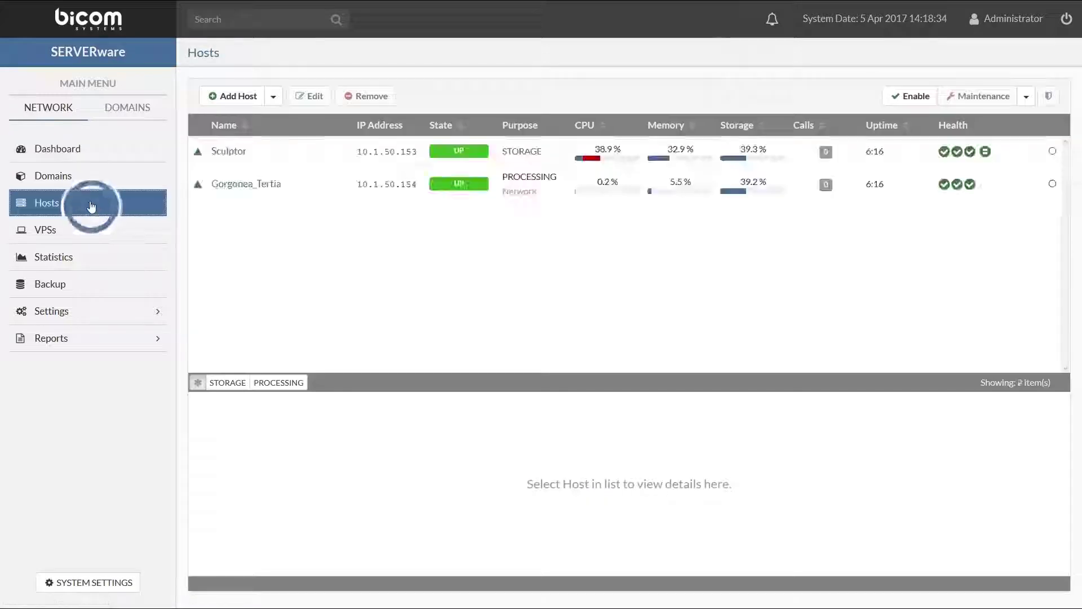
left_click(194, 192)
left_click(235, 150)
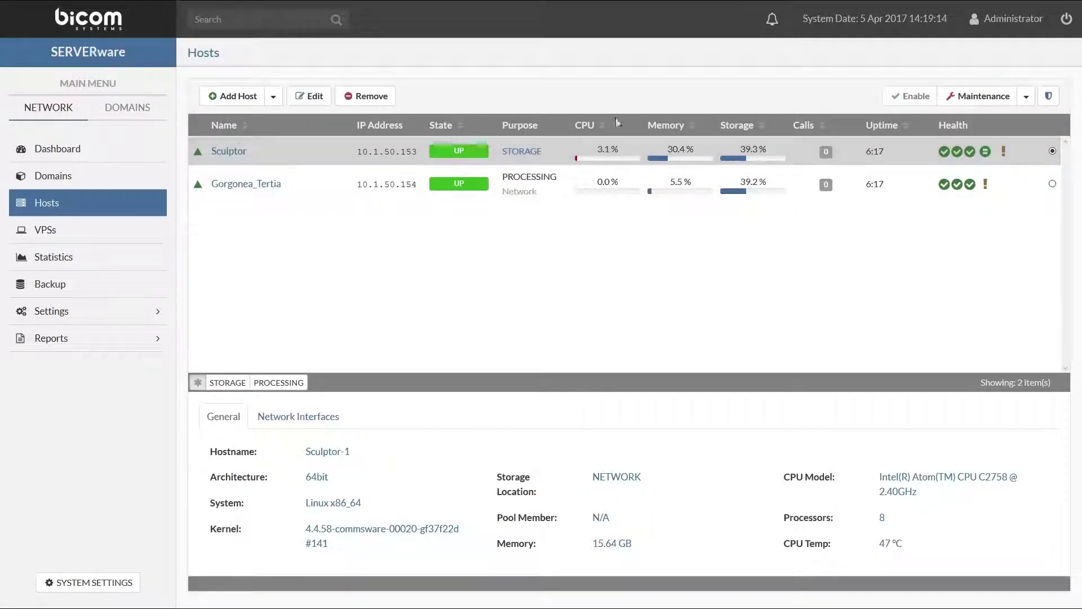
left_click(982, 96)
left_click(672, 364)
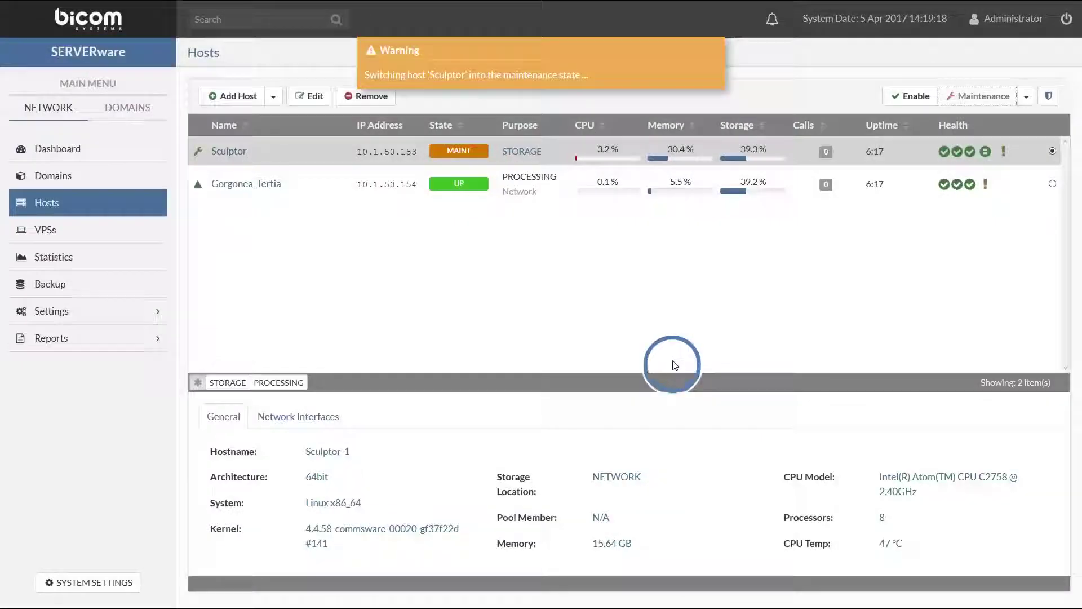
- Switch processing host Gorgonea_Tertia into the maintenance state and confirm
left_click(845, 187)
left_click(969, 96)
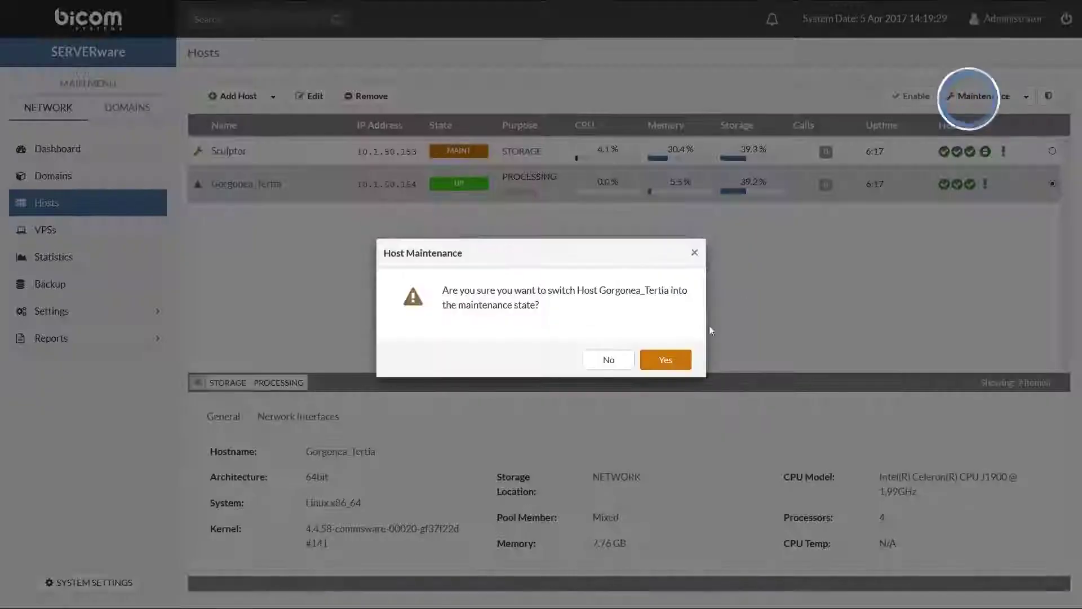
left_click(668, 362)
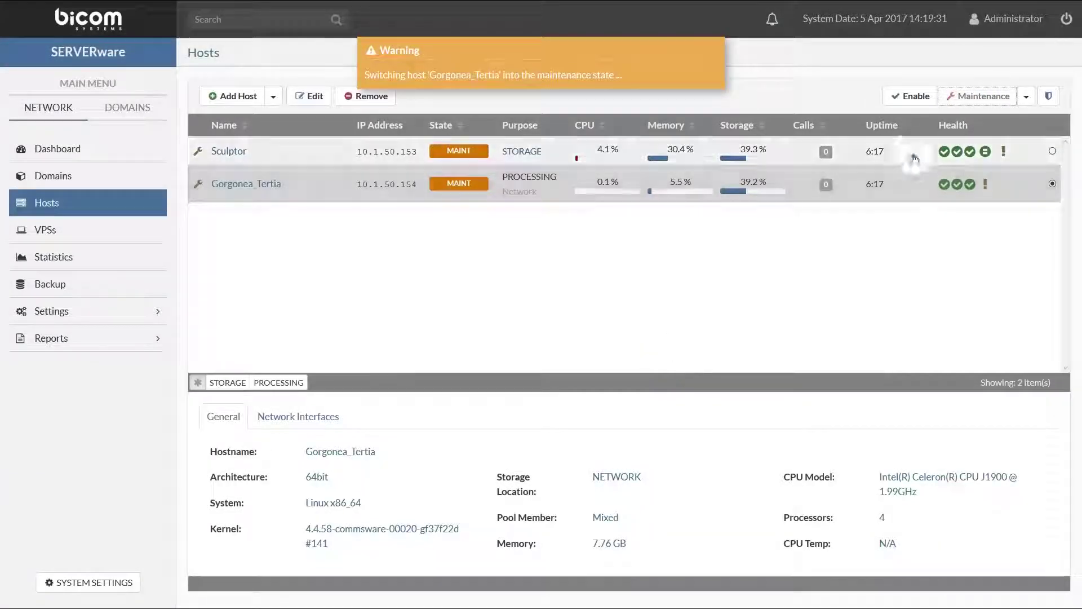
- Update the SW-Connector service on storage host Sculptor and confirm
left_click(913, 153)
left_click(1026, 97)
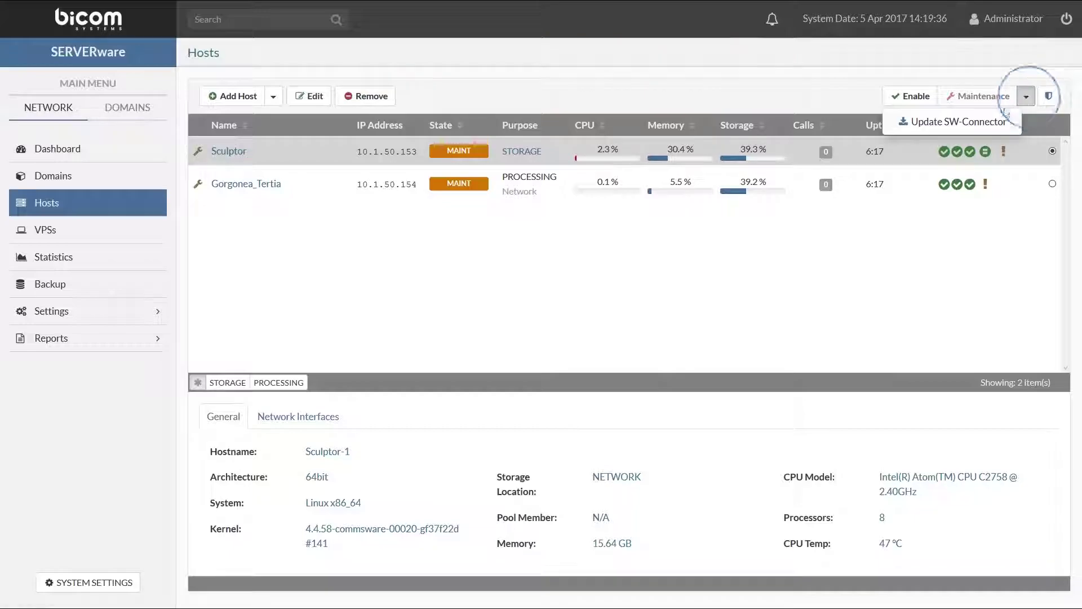
left_click(959, 122)
left_click(663, 364)
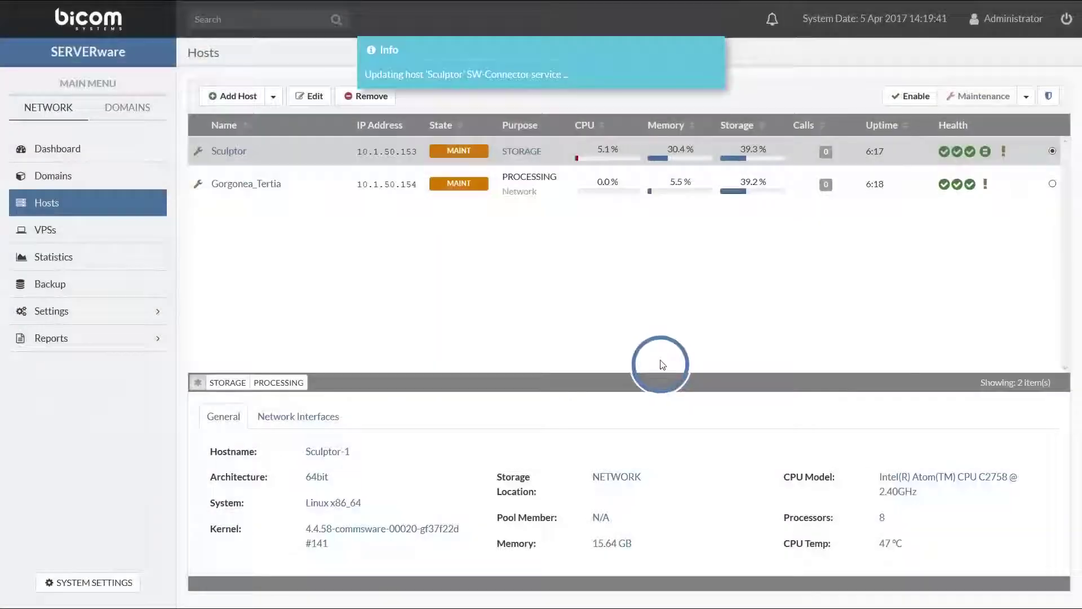
- Update the SW-Connector service on processing host Gorgonea_Tertia and confirm
left_click(901, 187)
left_click(1026, 98)
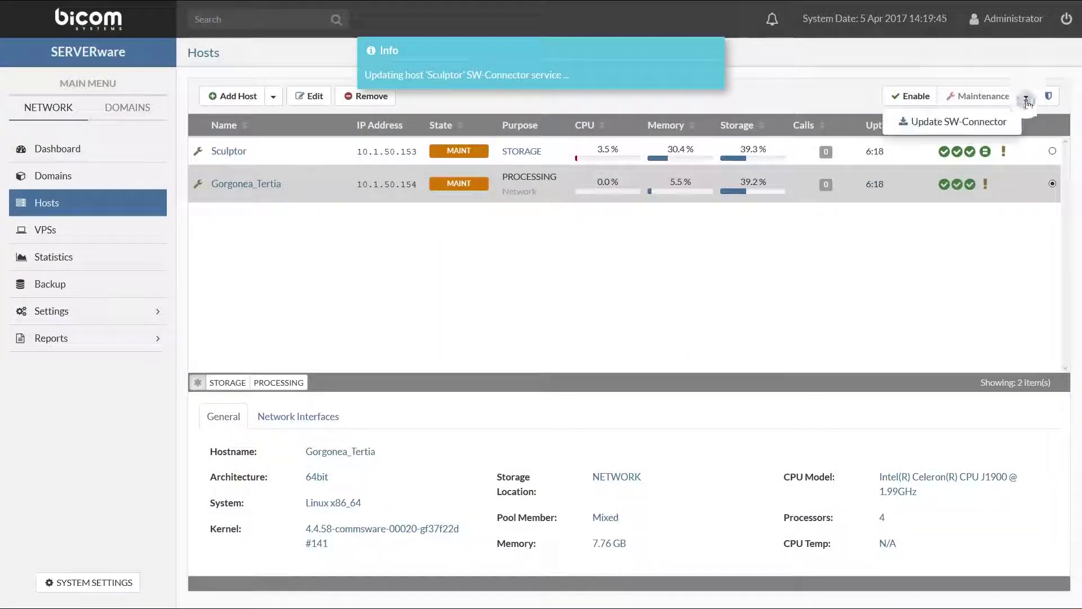
left_click(993, 120)
left_click(671, 363)
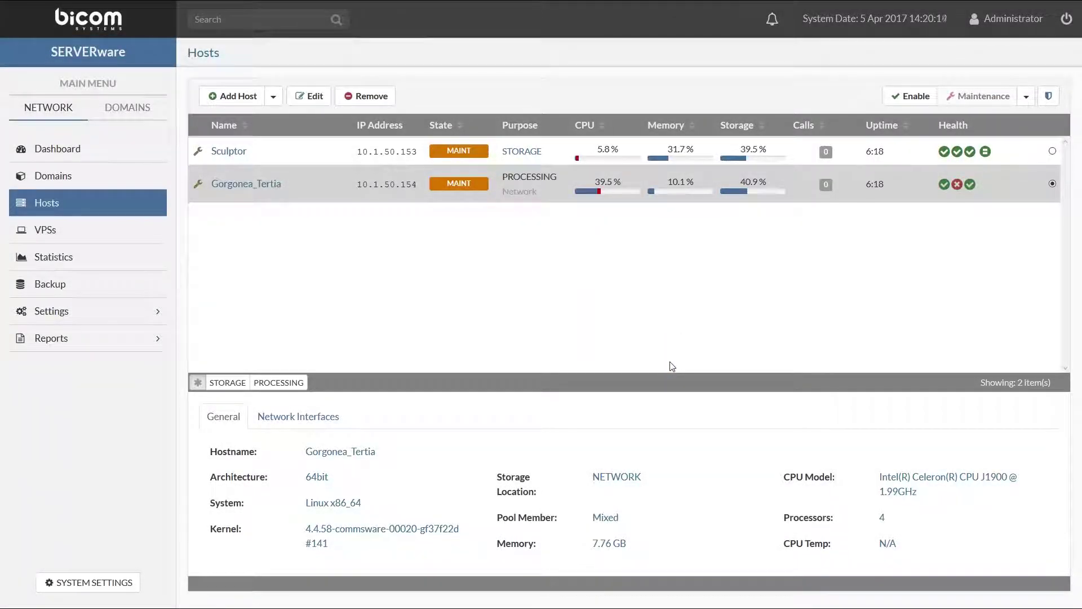
- Take storage host Sculptor out of maintenance by enabling it and confirming
left_click(905, 149)
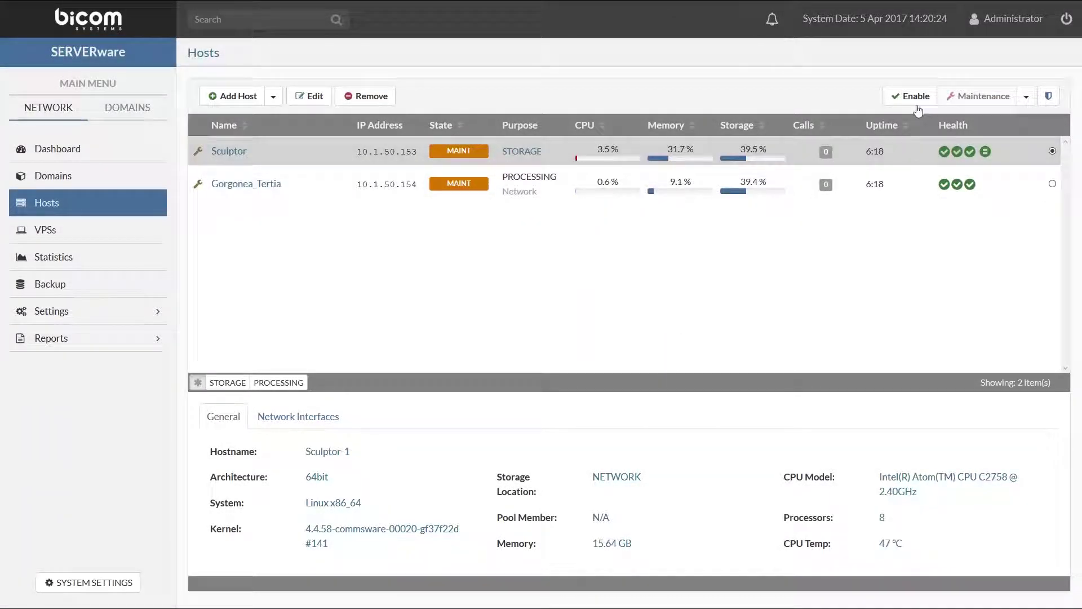
left_click(915, 97)
left_click(677, 354)
- Take processing host Gorgonea_Tertia out of maintenance by enabling it and confirming
left_click(896, 184)
left_click(916, 96)
left_click(667, 355)
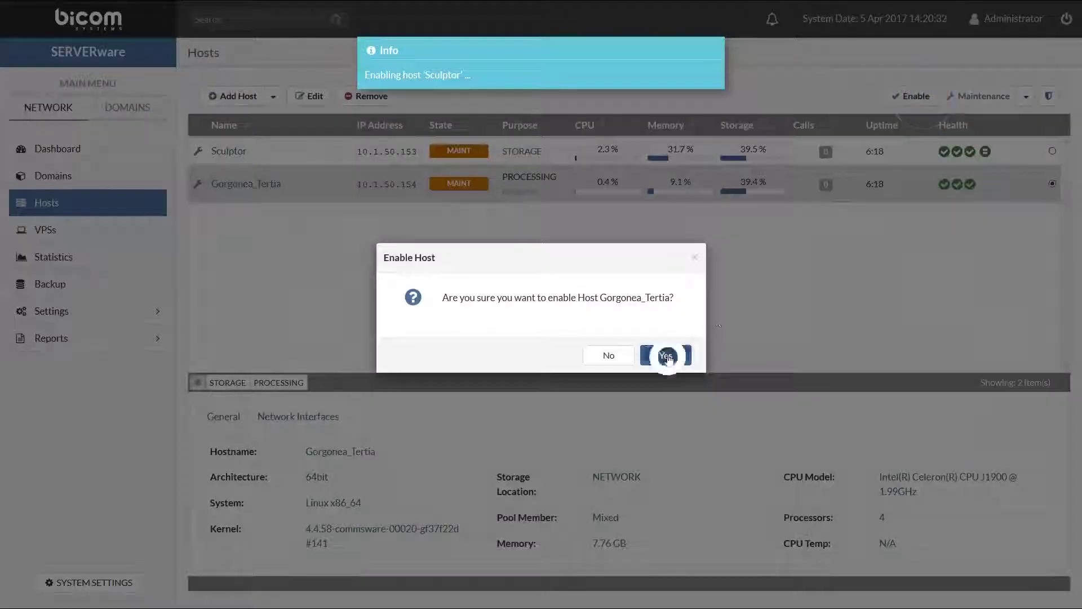